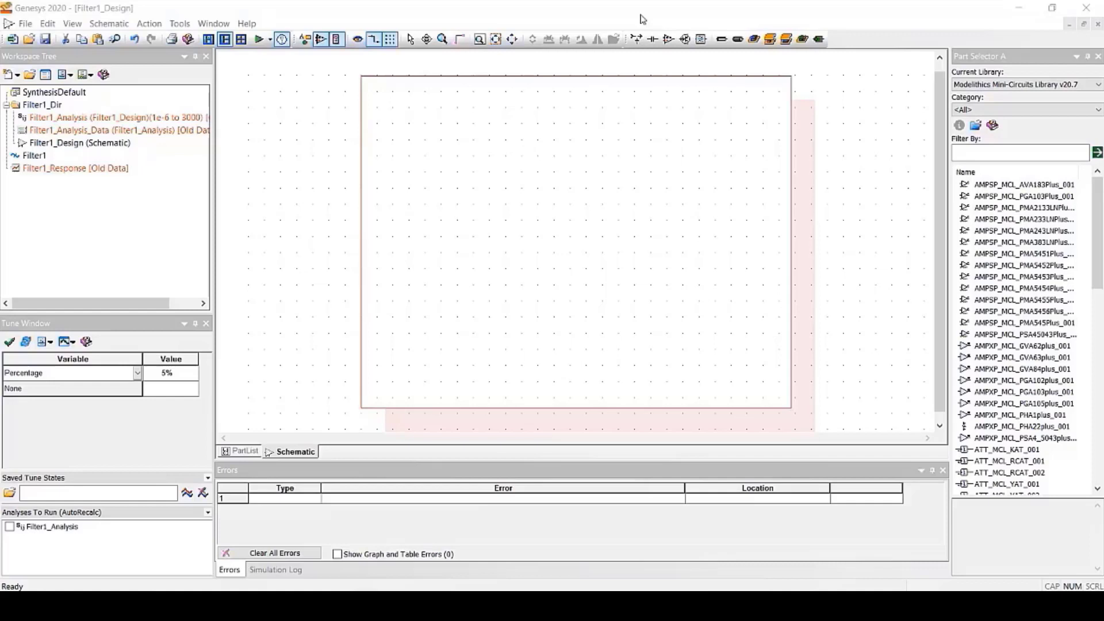
Check the Modelithics part library list without changing it, then switch to File Explorer's This PC.
{"action": "left_click", "coordinate": [1082, 86]}
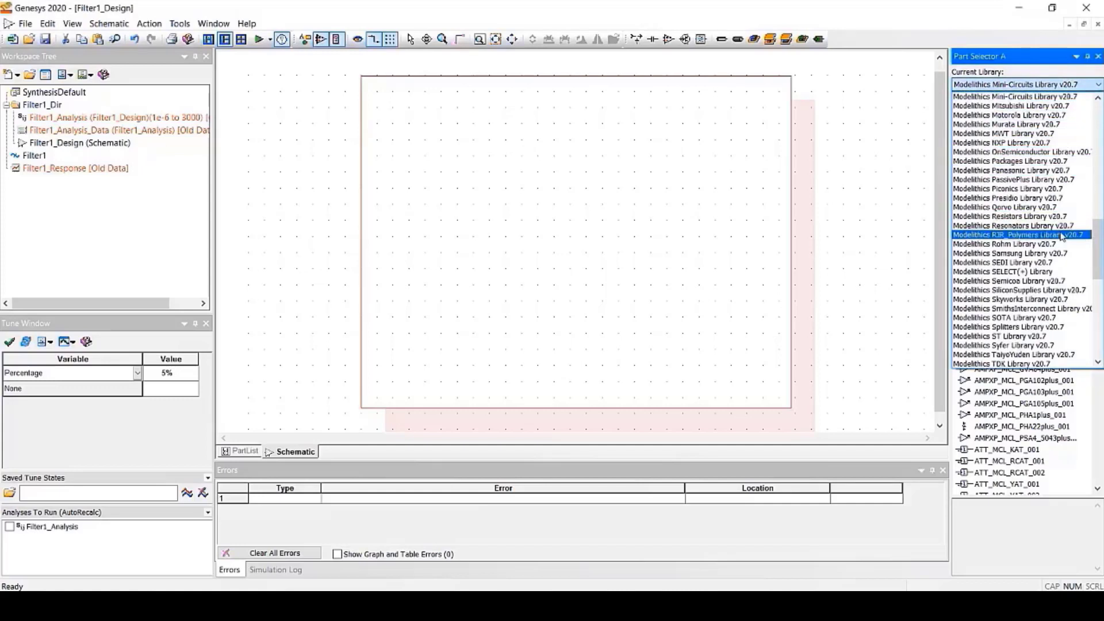
{"action": "left_click", "coordinate": [719, 196]}
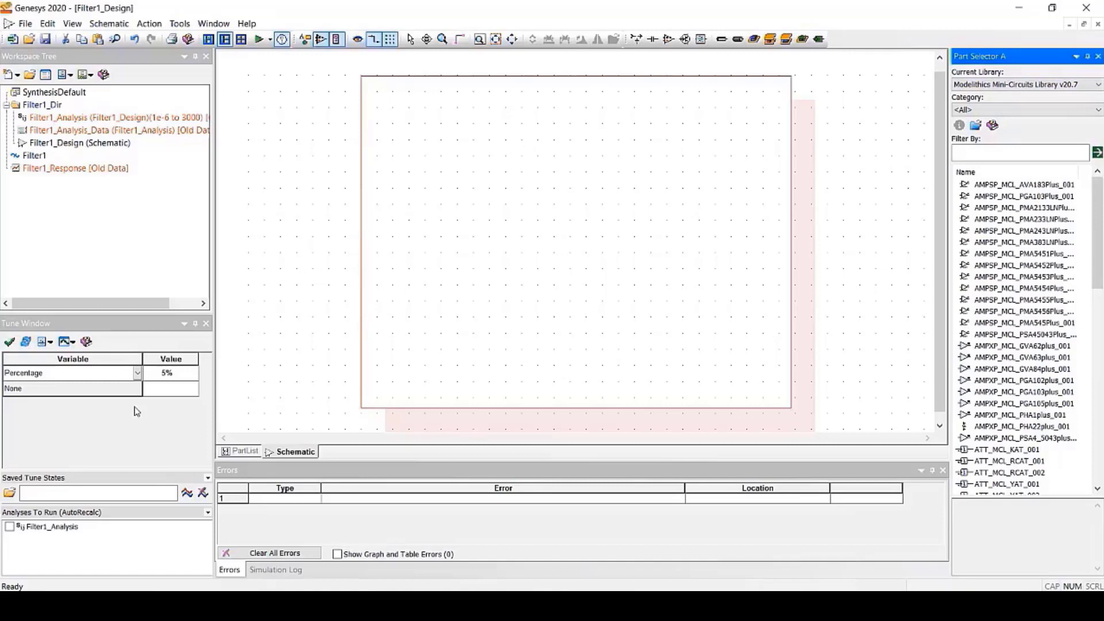
{"action": "left_click", "coordinate": [99, 606]}
Browse to C:\Modelithics\Genesys and run LoadMdlx.bat to open the library loader console.
{"action": "left_click", "coordinate": [365, 574]}
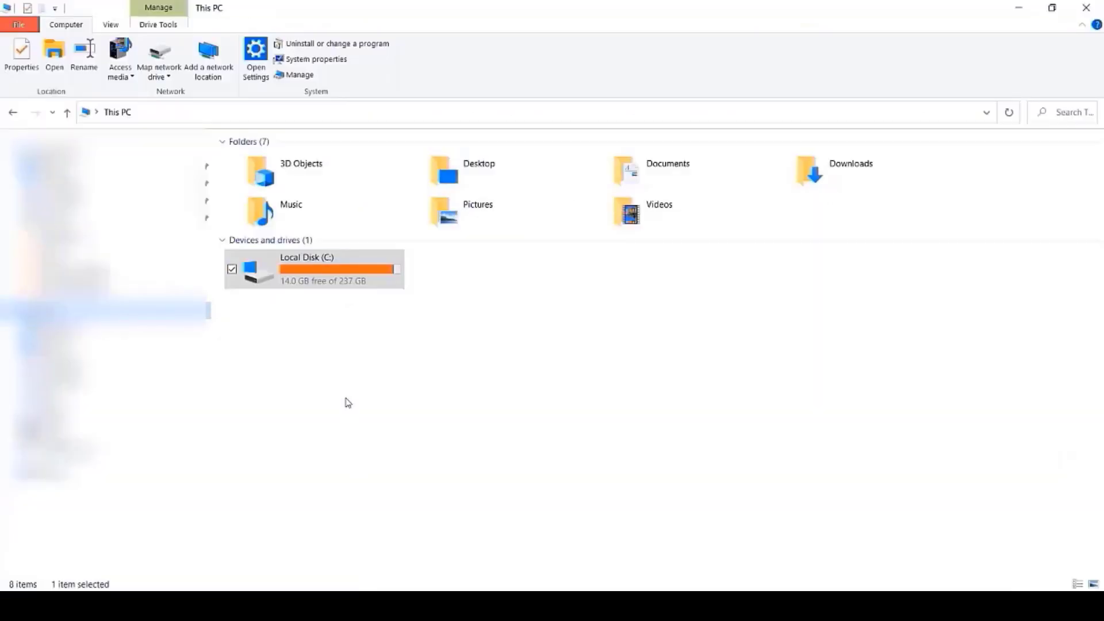
{"action": "double_click", "coordinate": [325, 270]}
{"action": "double_click", "coordinate": [272, 193]}
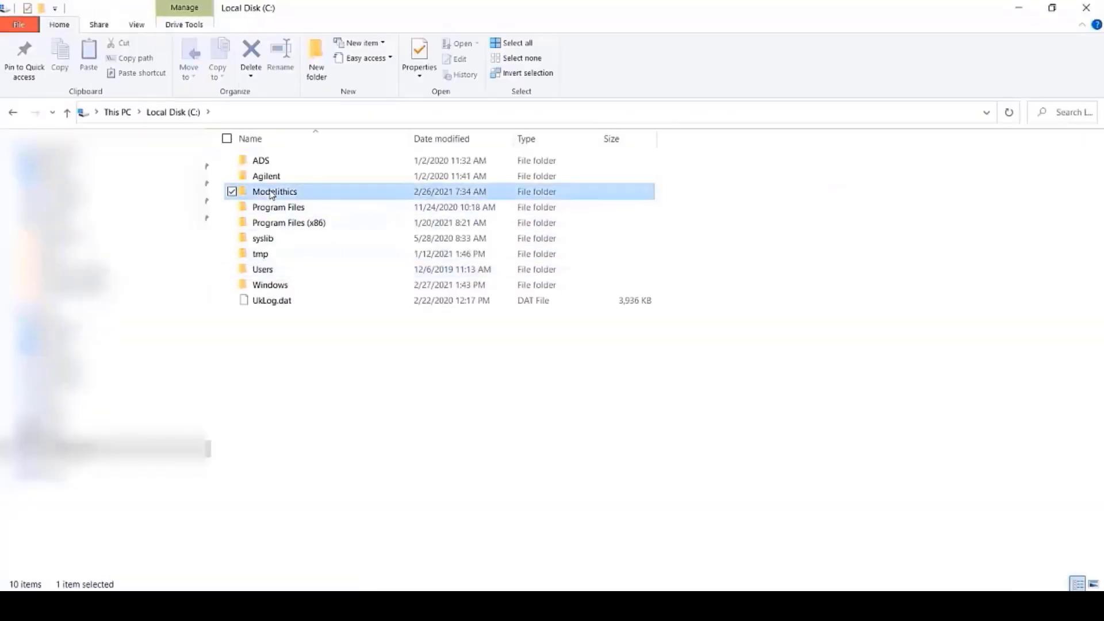
{"action": "left_click", "coordinate": [278, 209]}
{"action": "double_click", "coordinate": [278, 210]}
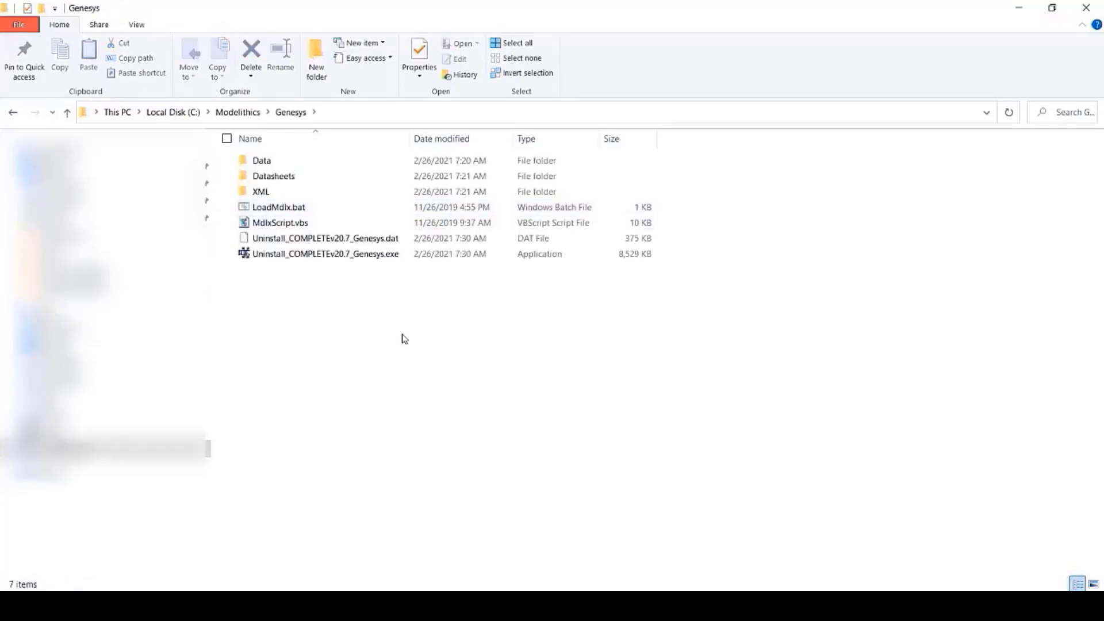
{"action": "left_click", "coordinate": [338, 212]}
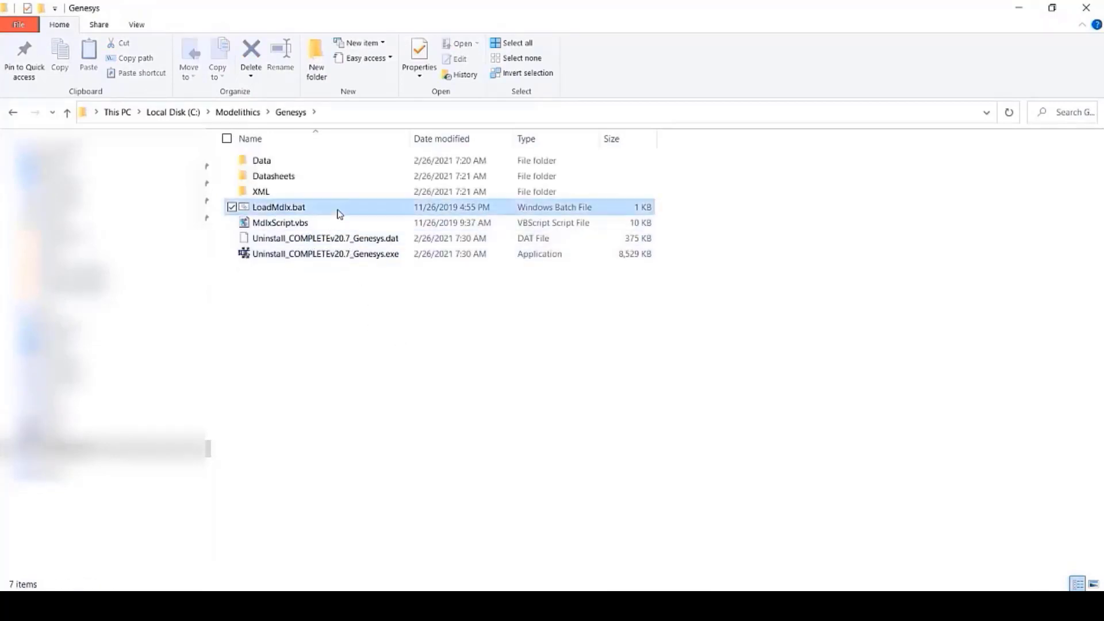
{"action": "double_click", "coordinate": [306, 212]}
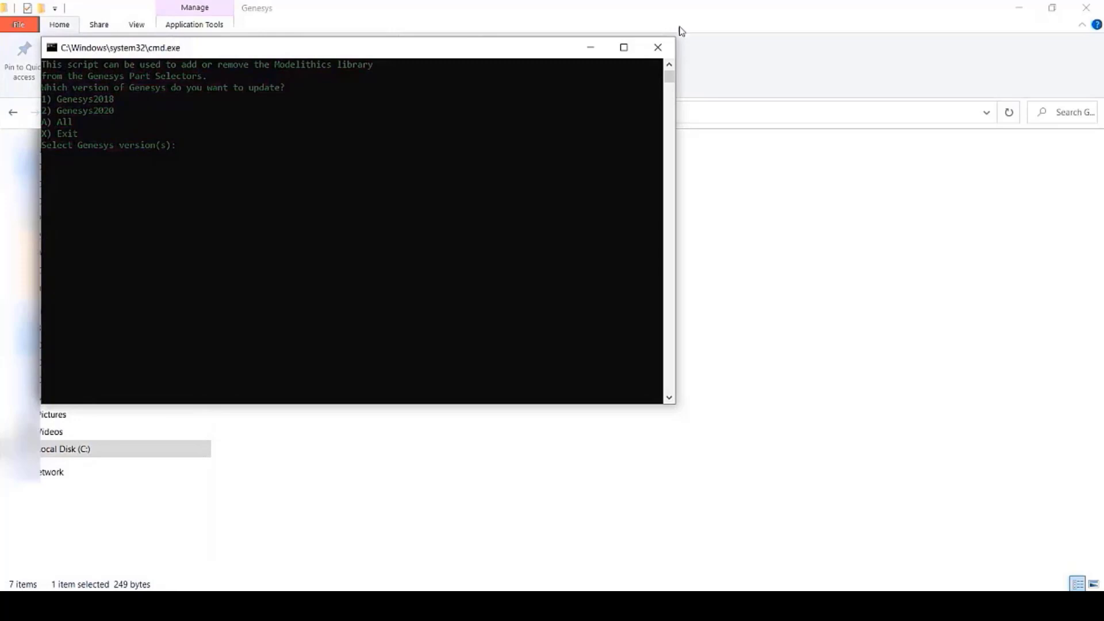
Close the loader console and make the Modelithics AVX Library the current Part Selector library.
{"action": "left_click", "coordinate": [651, 43]}
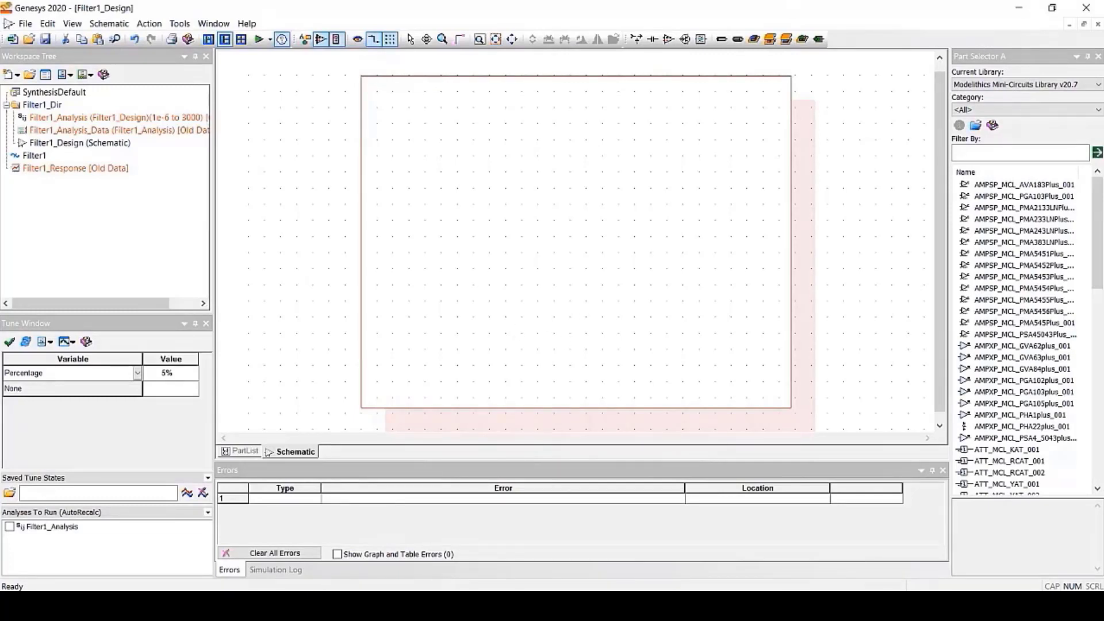
{"action": "left_click", "coordinate": [1099, 86]}
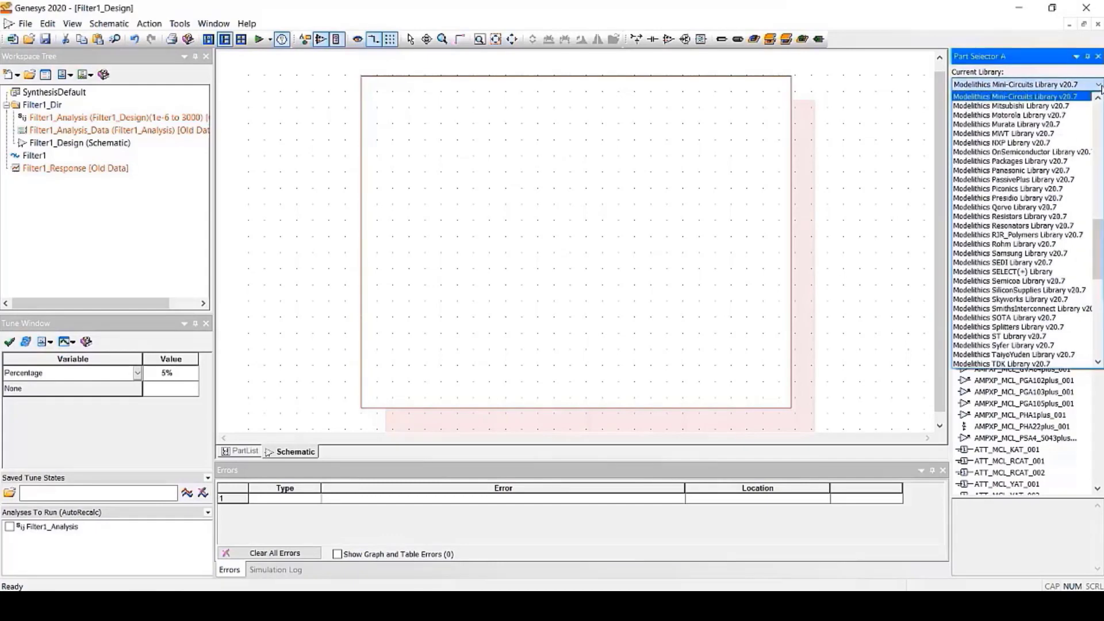
{"action": "scroll", "coordinate": [1062, 120], "scroll_direction": "up", "scroll_amount": 5}
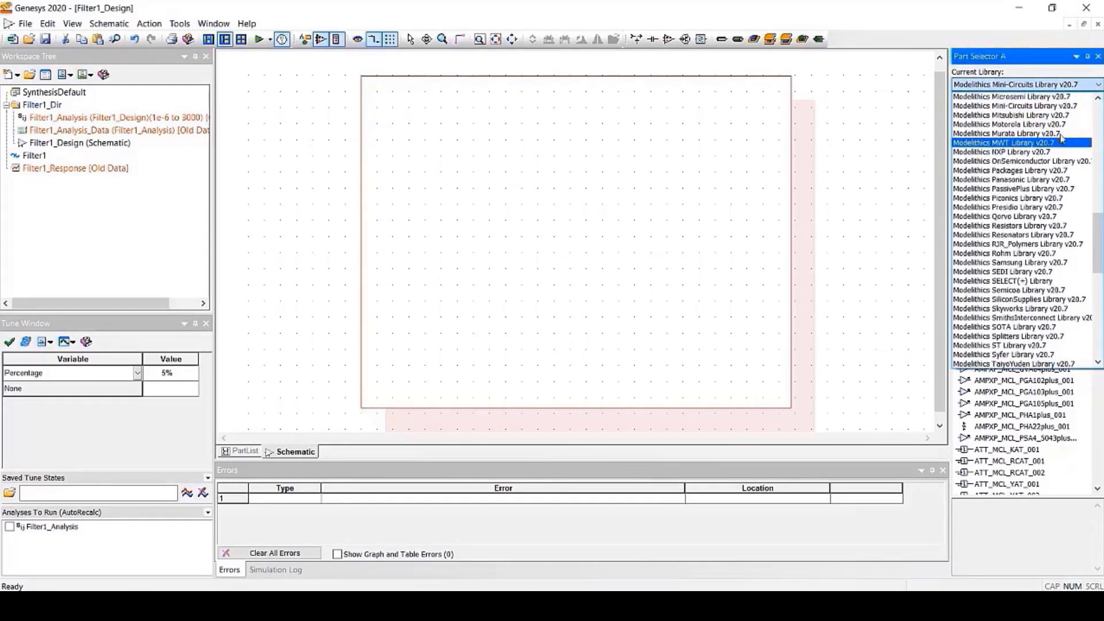
{"action": "scroll", "coordinate": [1062, 140], "scroll_direction": "up", "scroll_amount": 5}
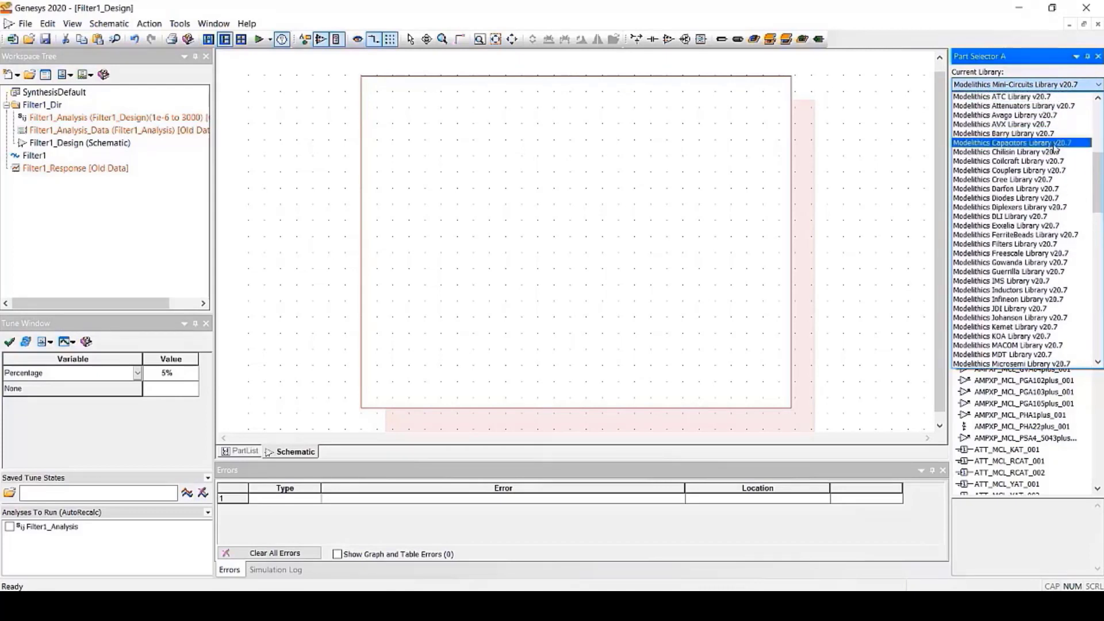
{"action": "scroll", "coordinate": [1058, 144], "scroll_direction": "up", "scroll_amount": 3}
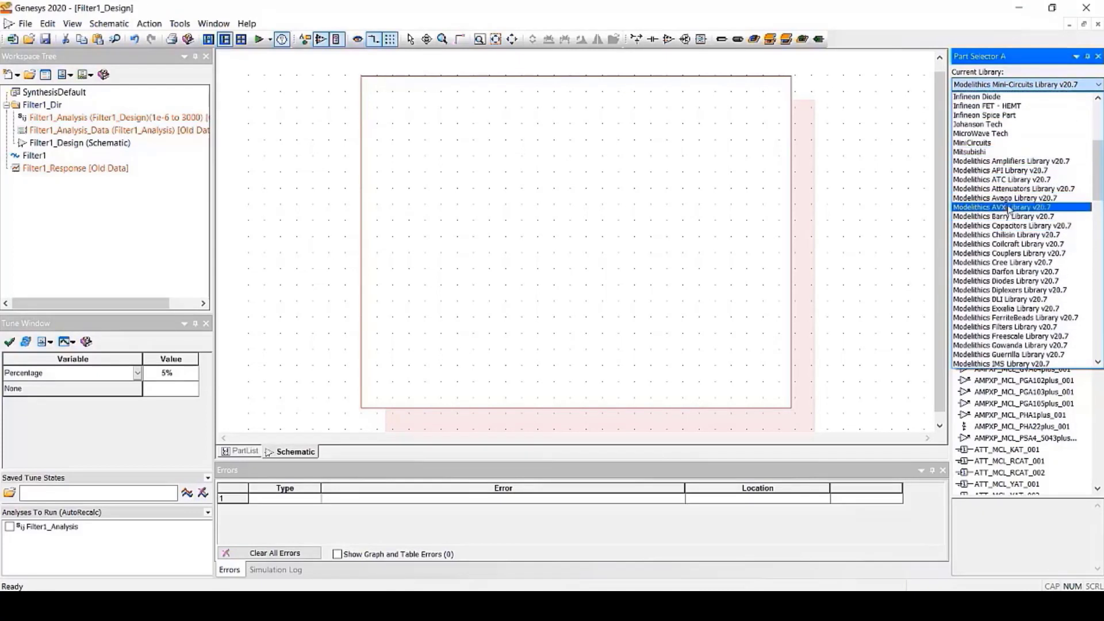
{"action": "left_click", "coordinate": [1006, 207]}
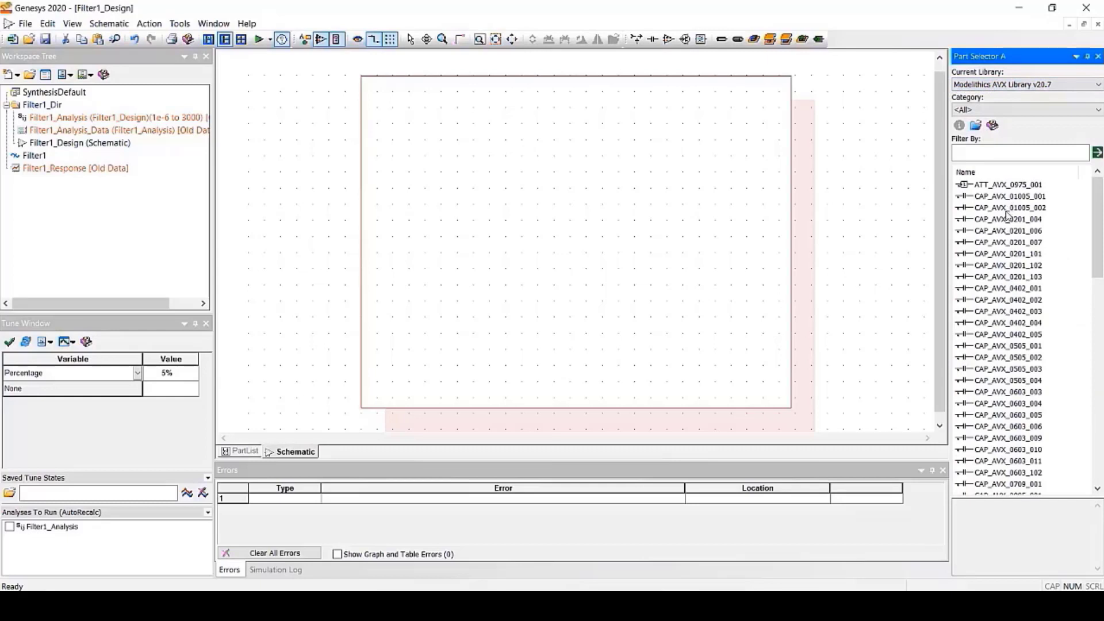
Inspect the CAP_AVX_0201_101 capacitor and IND_AVX_0402_003 inductor details.
{"action": "left_click", "coordinate": [1007, 253]}
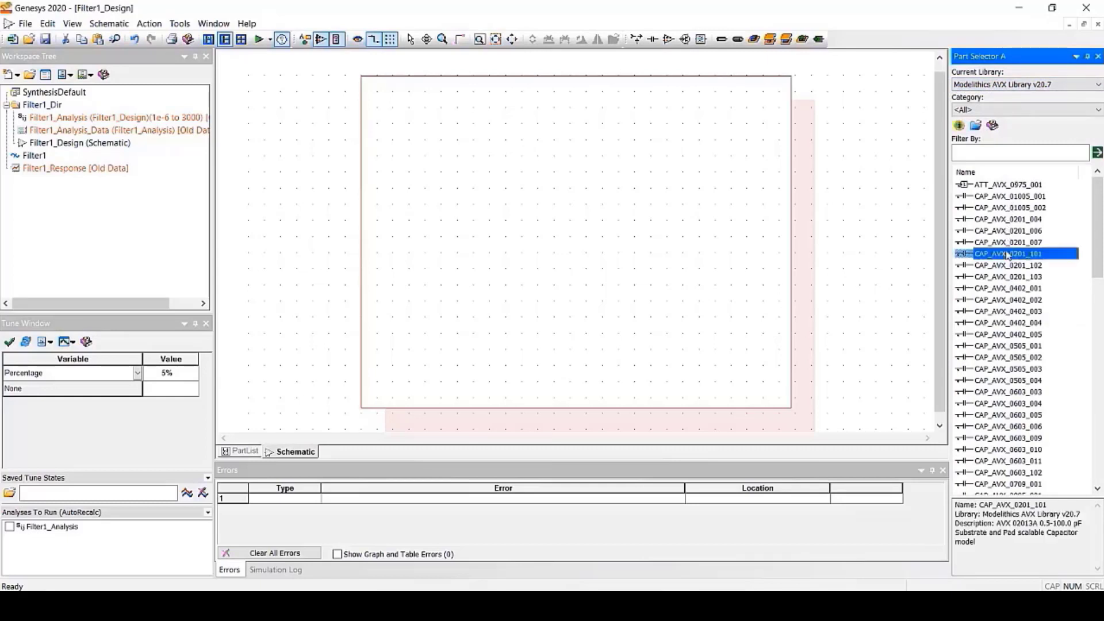
{"action": "scroll", "coordinate": [1007, 254], "scroll_direction": "down", "scroll_amount": 7}
{"action": "scroll", "coordinate": [1007, 254], "scroll_direction": "down", "scroll_amount": 10}
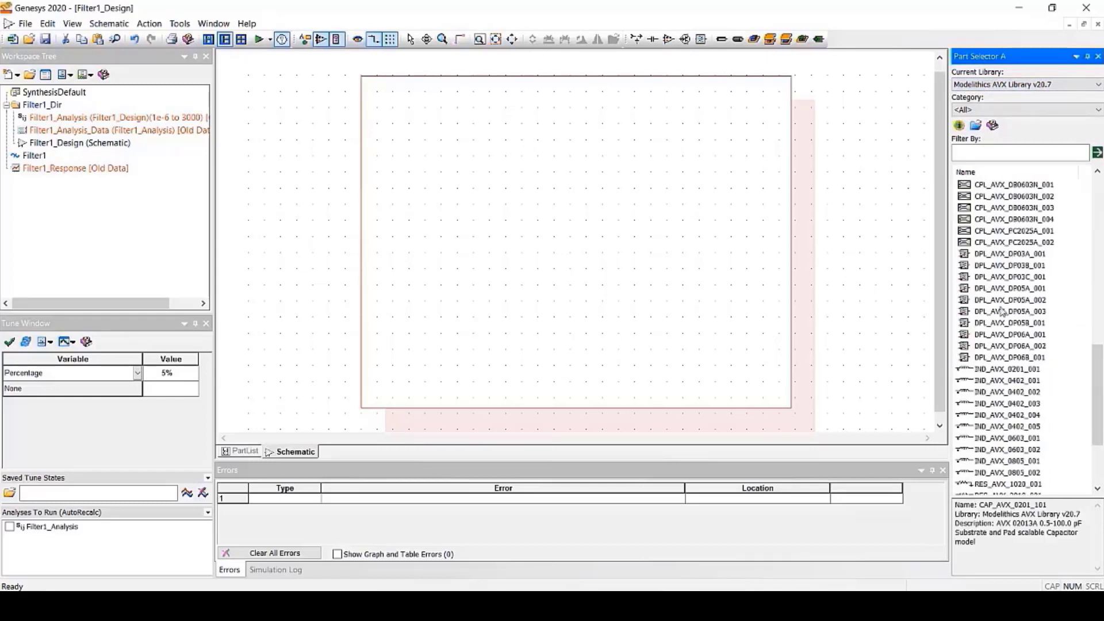
{"action": "left_click", "coordinate": [1004, 406]}
{"action": "scroll", "coordinate": [1010, 350], "scroll_direction": "down", "scroll_amount": 3}
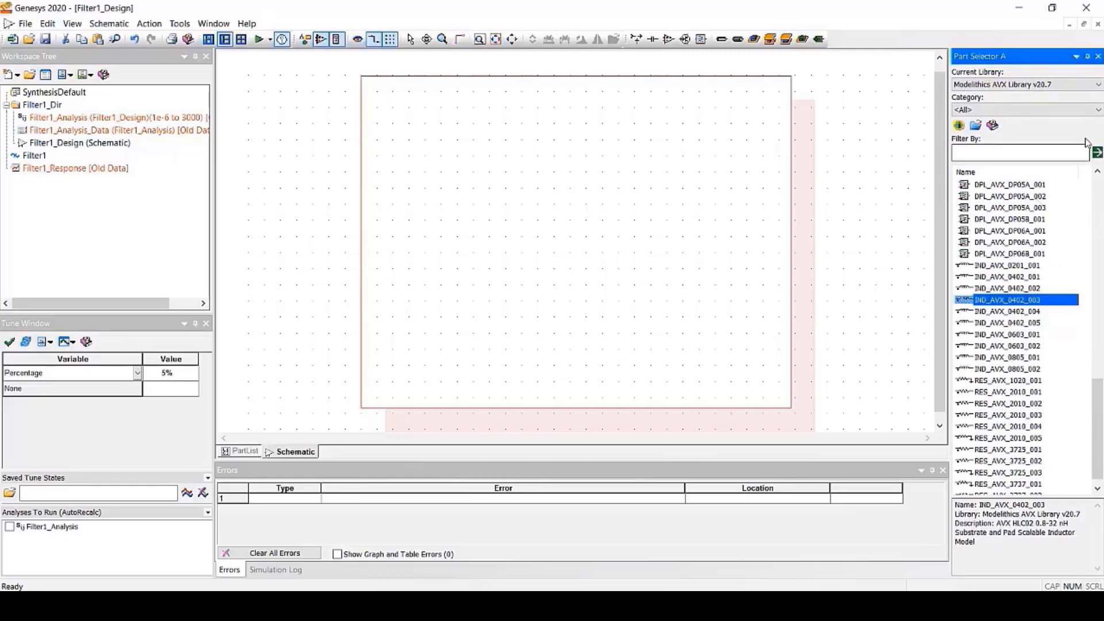
Switch back to the Modelithics Mini-Circuits Library v20.7 and scroll through its parts.
{"action": "left_click", "coordinate": [1081, 84]}
{"action": "scroll", "coordinate": [1029, 184], "scroll_direction": "down", "scroll_amount": 3}
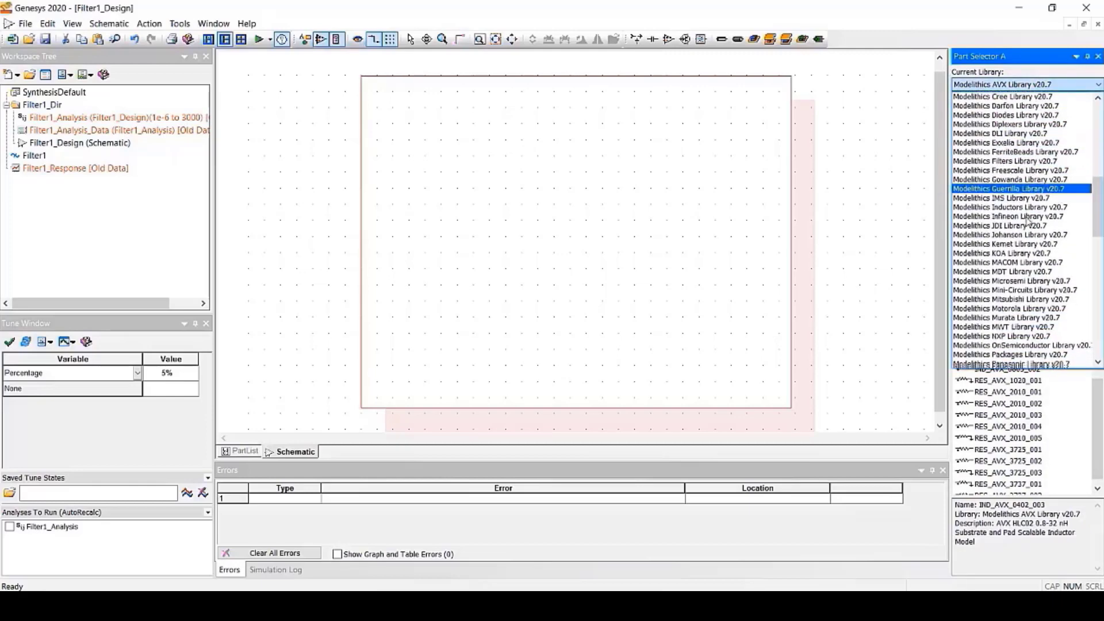
{"action": "left_click", "coordinate": [1012, 263]}
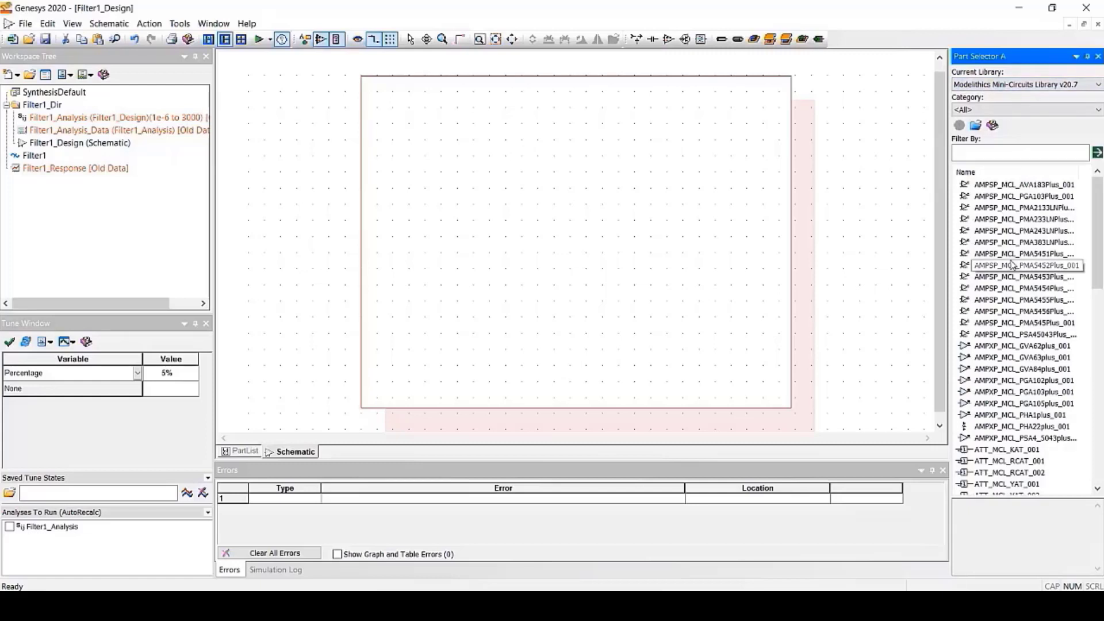
{"action": "scroll", "coordinate": [1001, 278], "scroll_direction": "down", "scroll_amount": 2}
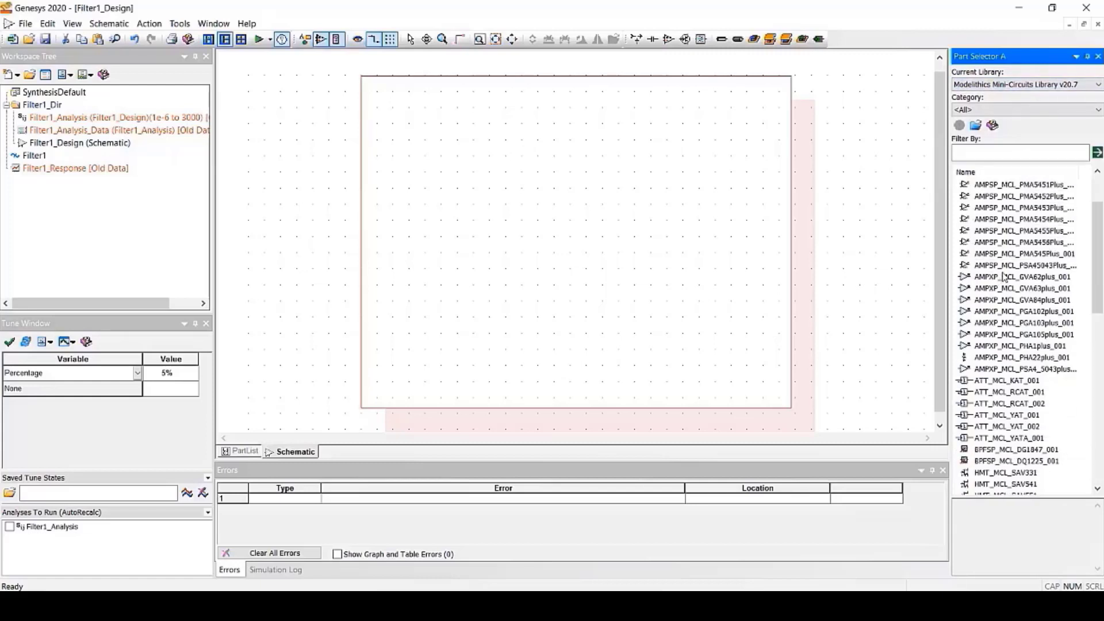
{"action": "scroll", "coordinate": [1011, 273], "scroll_direction": "down", "scroll_amount": 4}
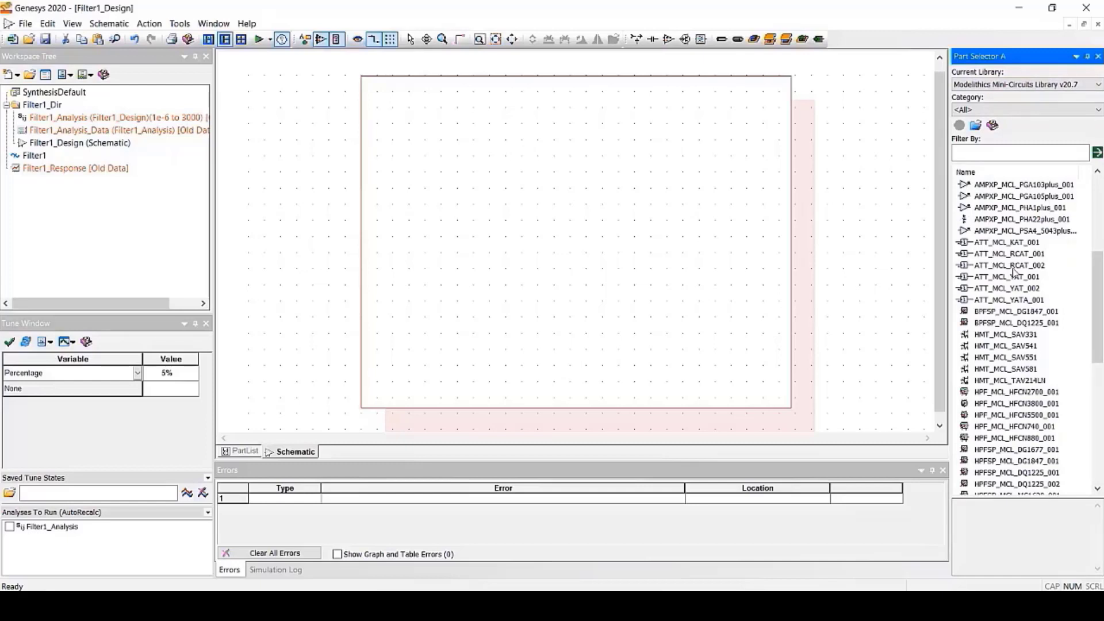
{"action": "scroll", "coordinate": [1013, 273], "scroll_direction": "down", "scroll_amount": 4}
Load the Modelithics Capacitors library and scroll through its parts.
{"action": "scroll", "coordinate": [1013, 273], "scroll_direction": "up", "scroll_amount": 10}
{"action": "left_click", "coordinate": [774, 5]}
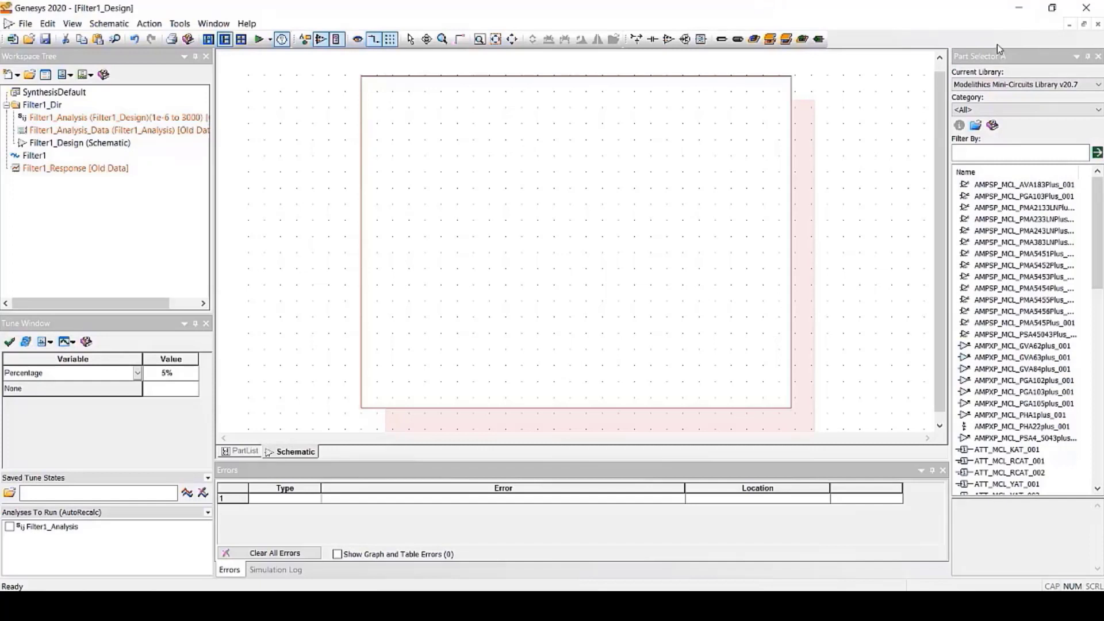
{"action": "left_click", "coordinate": [1096, 84]}
{"action": "left_click_drag", "start_coordinate": [1099, 214], "coordinate": [1099, 172]}
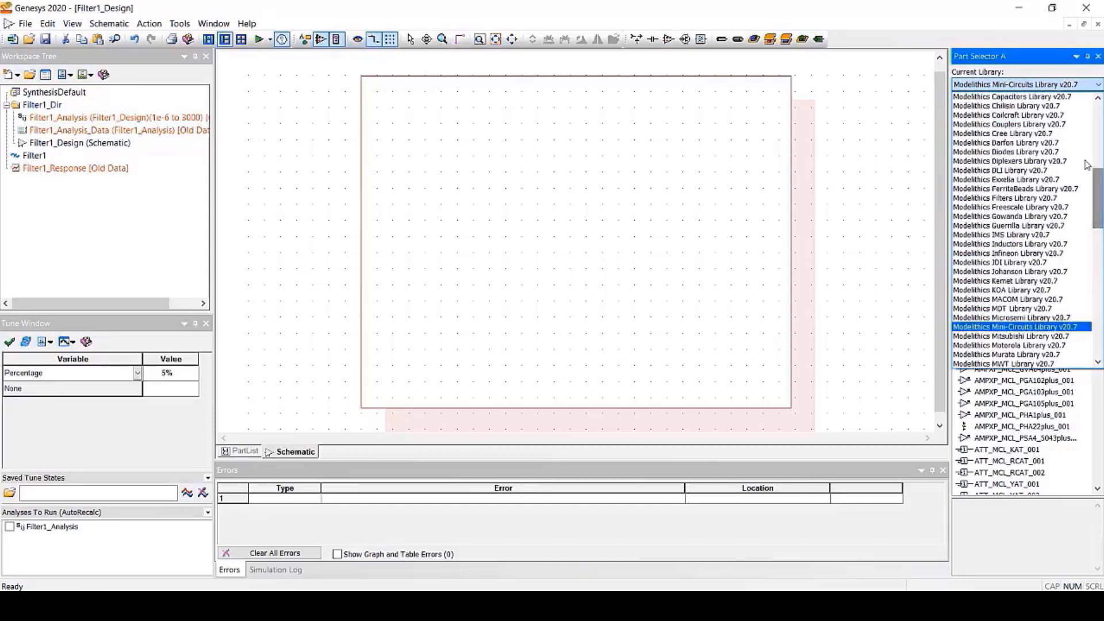
{"action": "scroll", "coordinate": [1031, 107], "scroll_direction": "up", "scroll_amount": 1}
{"action": "left_click", "coordinate": [1023, 121]}
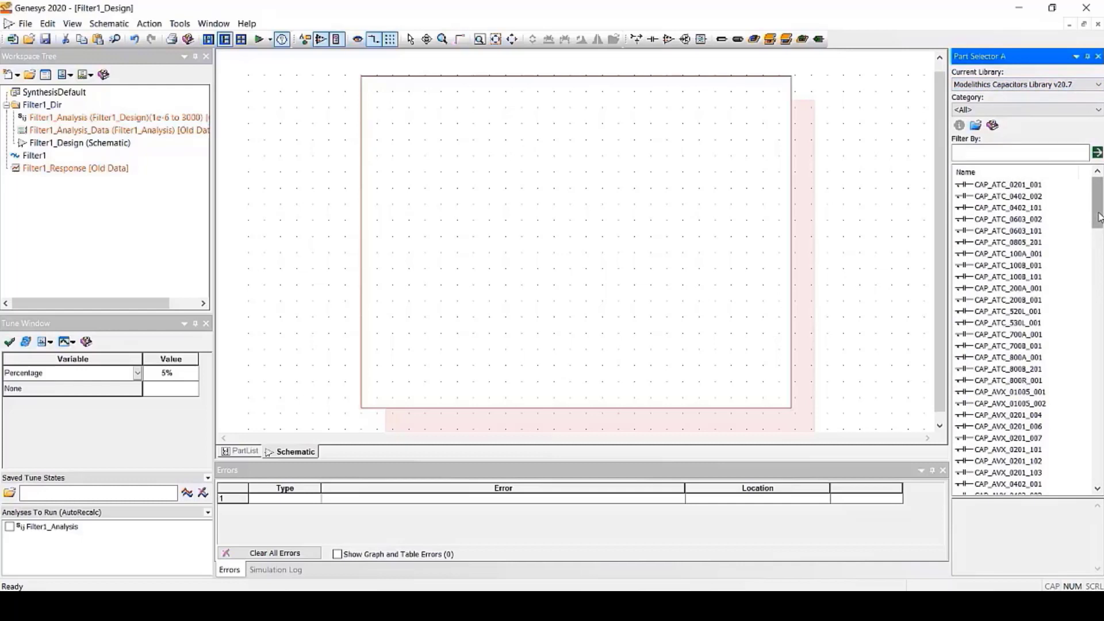
{"action": "left_click_drag", "start_coordinate": [1099, 218], "coordinate": [1099, 471]}
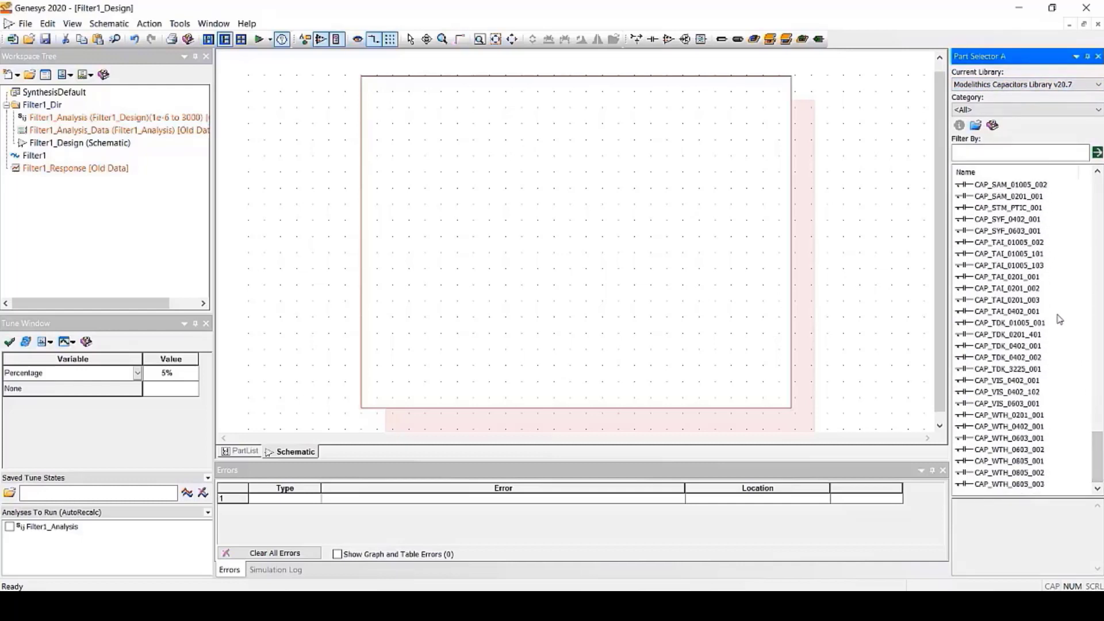
Browse the Inductors library, then make Modelithics PassivePlus Library v20.7 current.
{"action": "left_click", "coordinate": [1092, 85]}
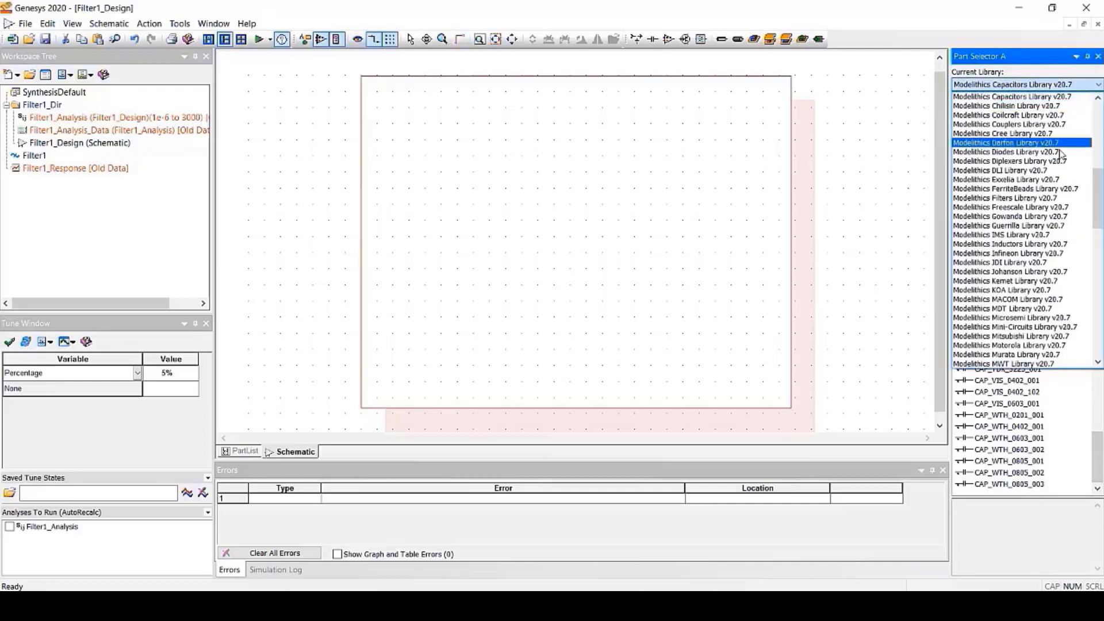
{"action": "left_click", "coordinate": [1045, 245]}
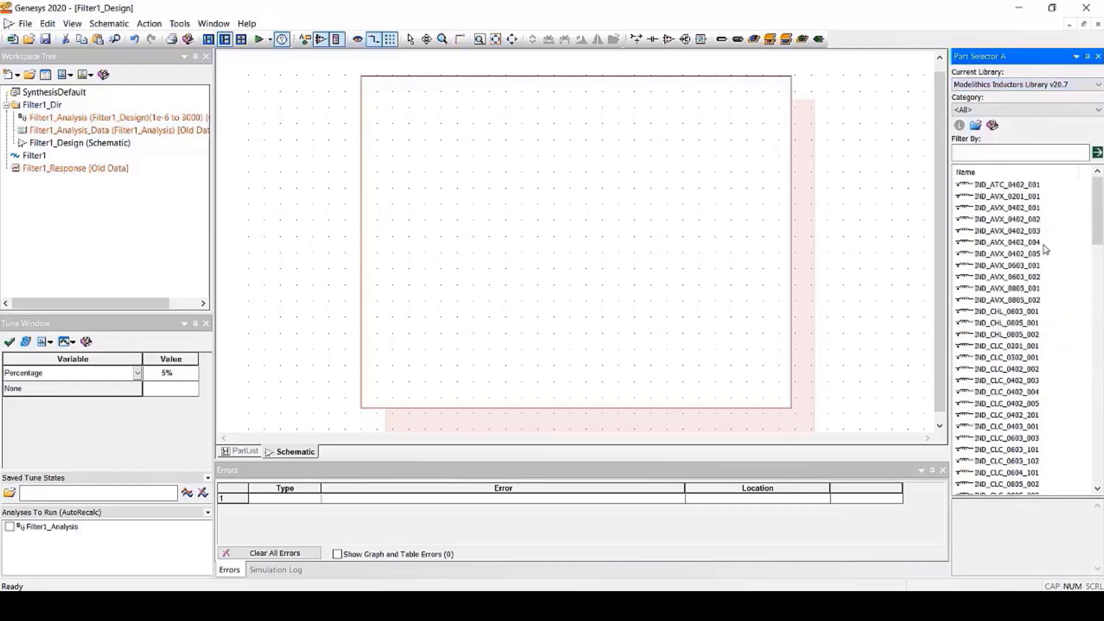
{"action": "left_click", "coordinate": [1064, 87]}
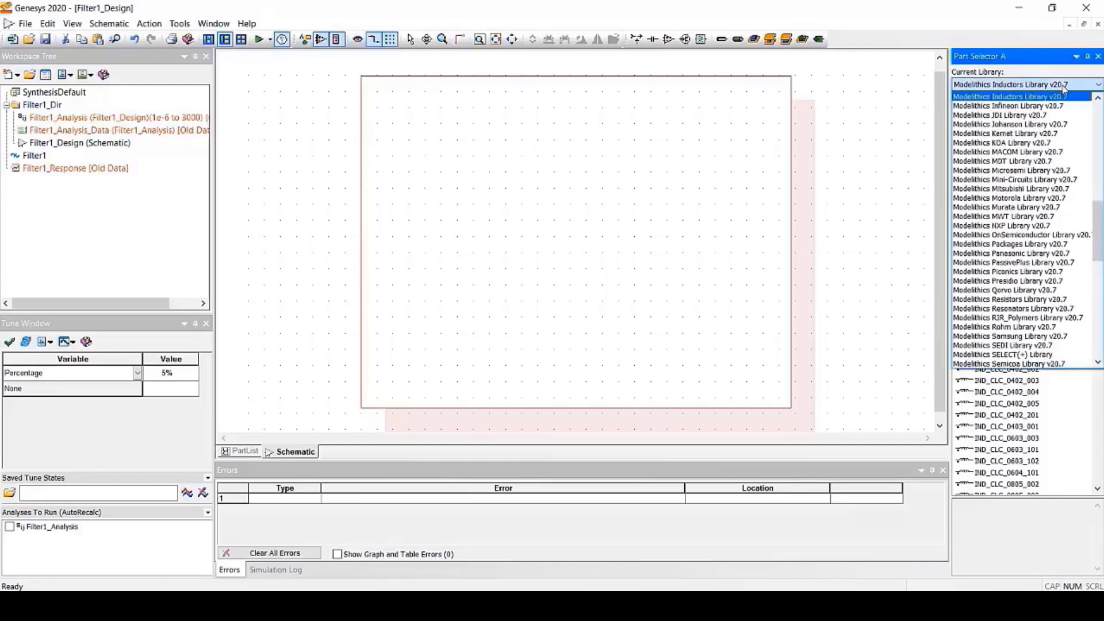
{"action": "left_click", "coordinate": [1023, 263]}
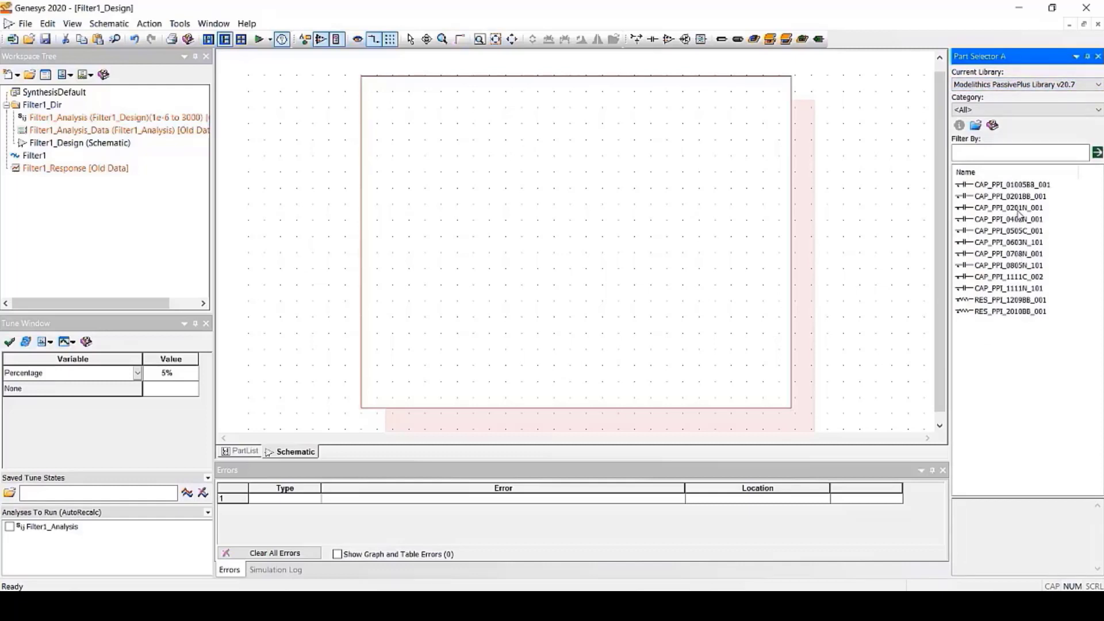
Place a CAP_PPI_0603N_101 capacitor (C=0.1 pF, full parasitic) on the Filter1_Design schematic.
{"action": "left_click", "coordinate": [1018, 244]}
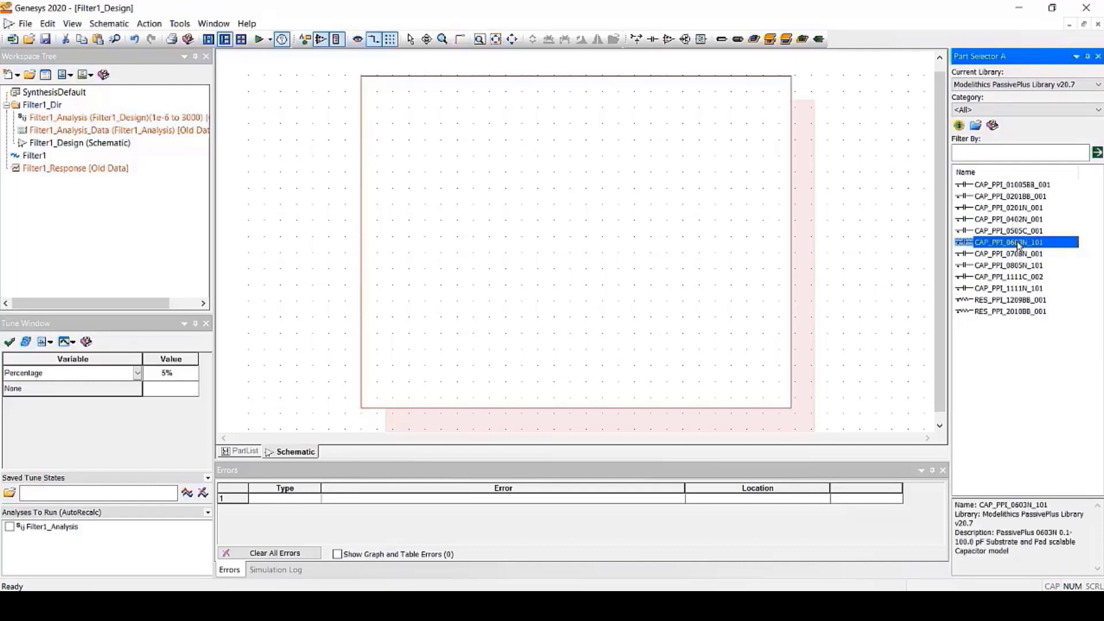
{"action": "left_click", "coordinate": [565, 221]}
{"action": "left_click", "coordinate": [532, 182]}
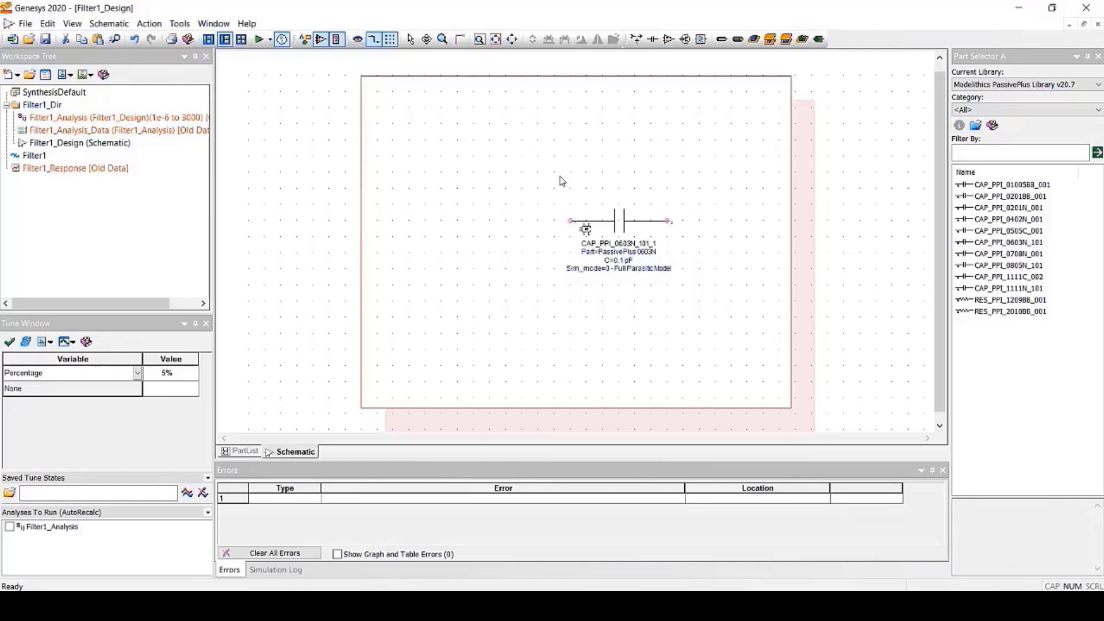
Open the capacitor's properties and keep Sim_mode at Full Parasitic Model.
{"action": "double_click", "coordinate": [617, 220]}
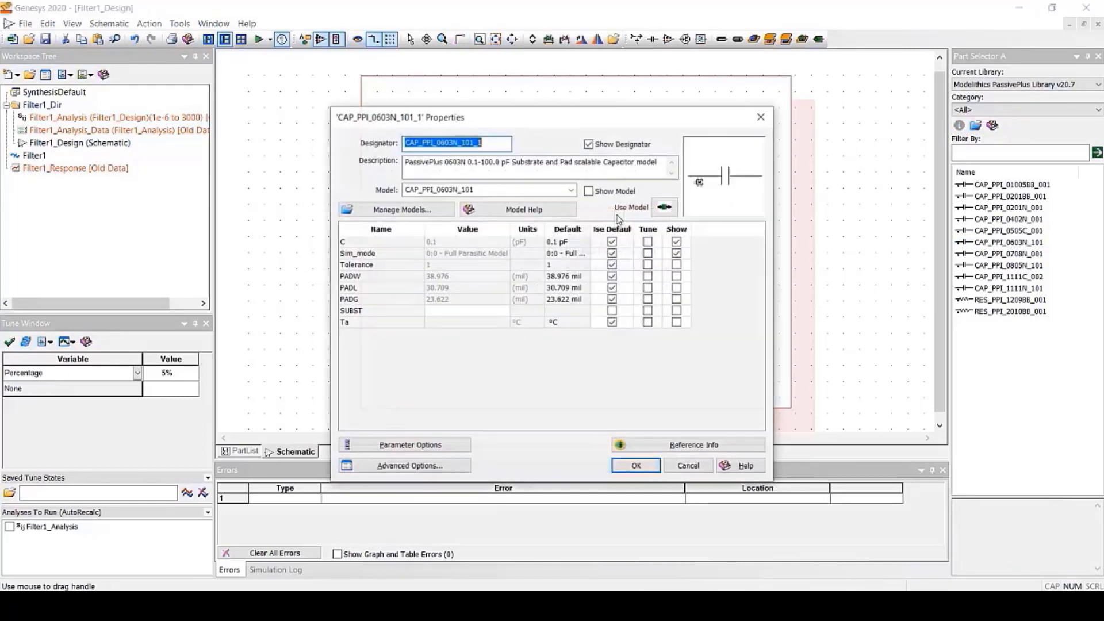
{"action": "left_click", "coordinate": [406, 246]}
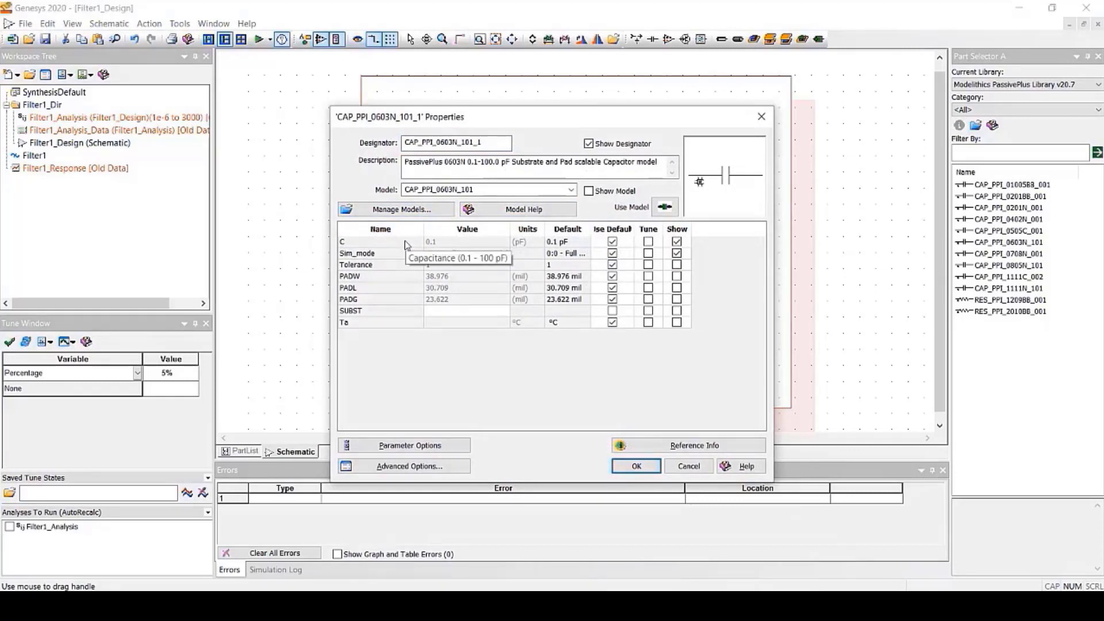
{"action": "left_click", "coordinate": [456, 243]}
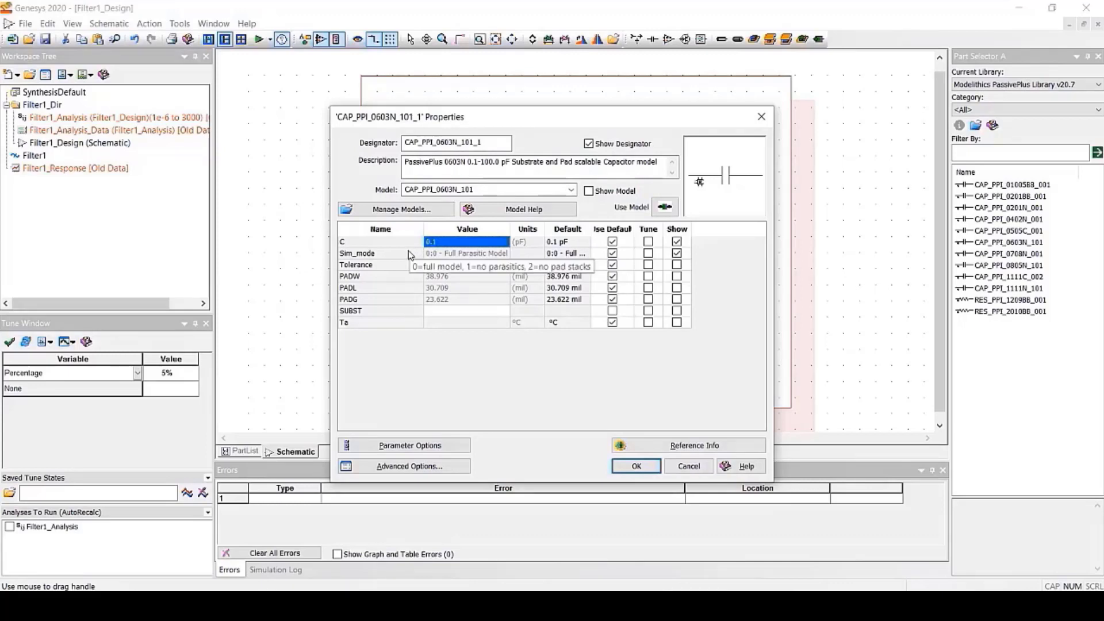
{"action": "left_click", "coordinate": [505, 254]}
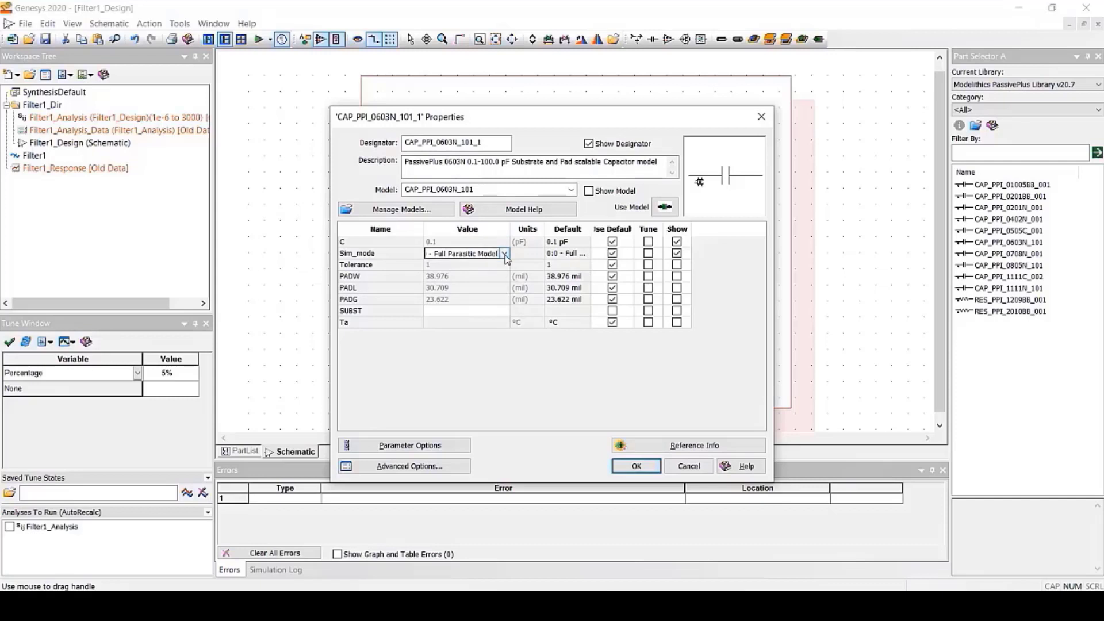
{"action": "left_click", "coordinate": [504, 254]}
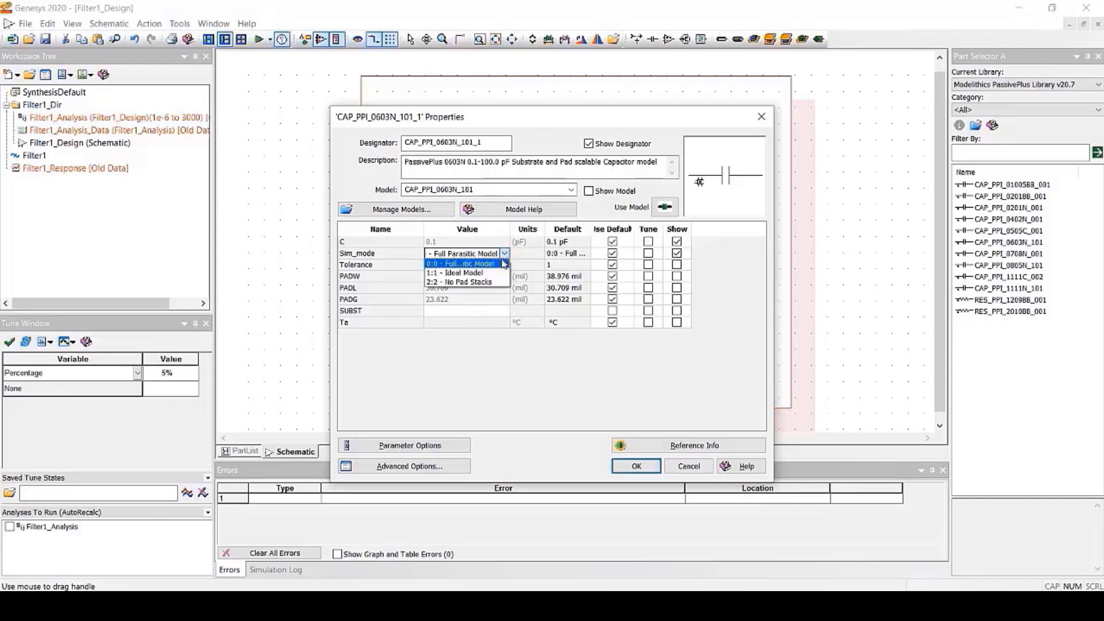
{"action": "left_click", "coordinate": [504, 263]}
{"action": "left_click", "coordinate": [409, 256]}
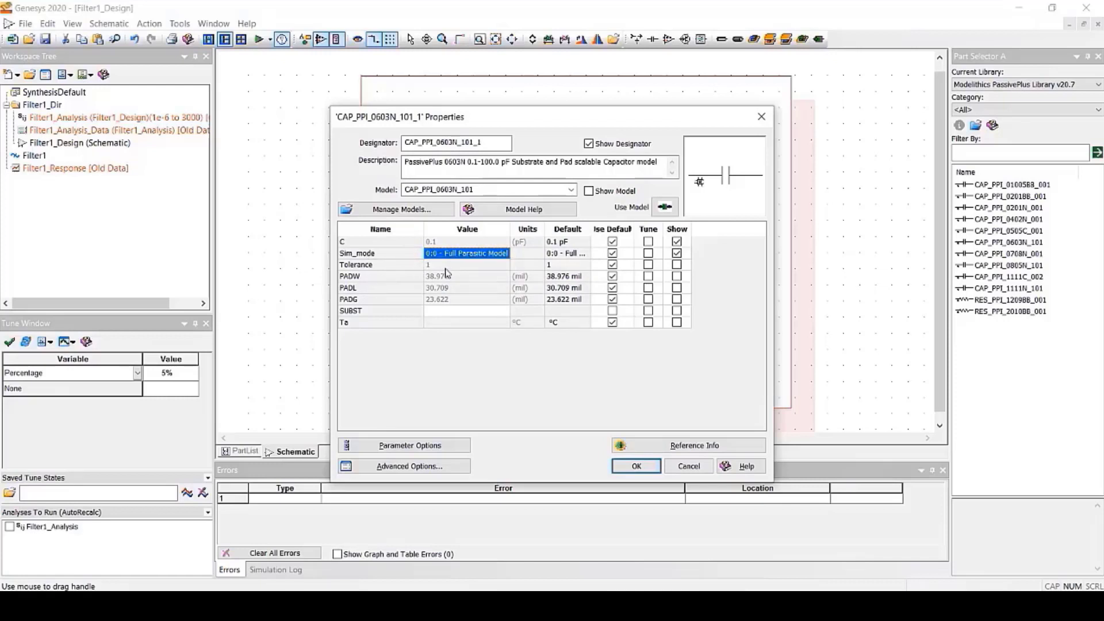
Try the Ideal Model and then the No Pad Stacks Sim_mode options.
{"action": "left_click", "coordinate": [505, 253]}
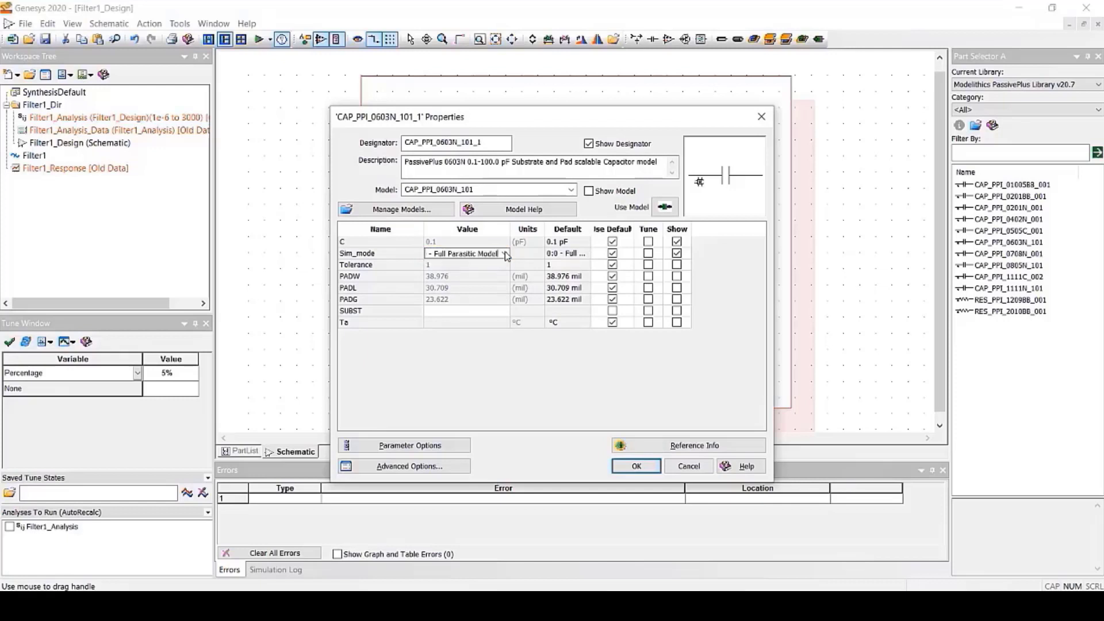
{"action": "left_click", "coordinate": [505, 253]}
{"action": "left_click", "coordinate": [477, 265]}
{"action": "left_click", "coordinate": [406, 258]}
{"action": "left_click", "coordinate": [509, 257]}
{"action": "left_click", "coordinate": [505, 254]}
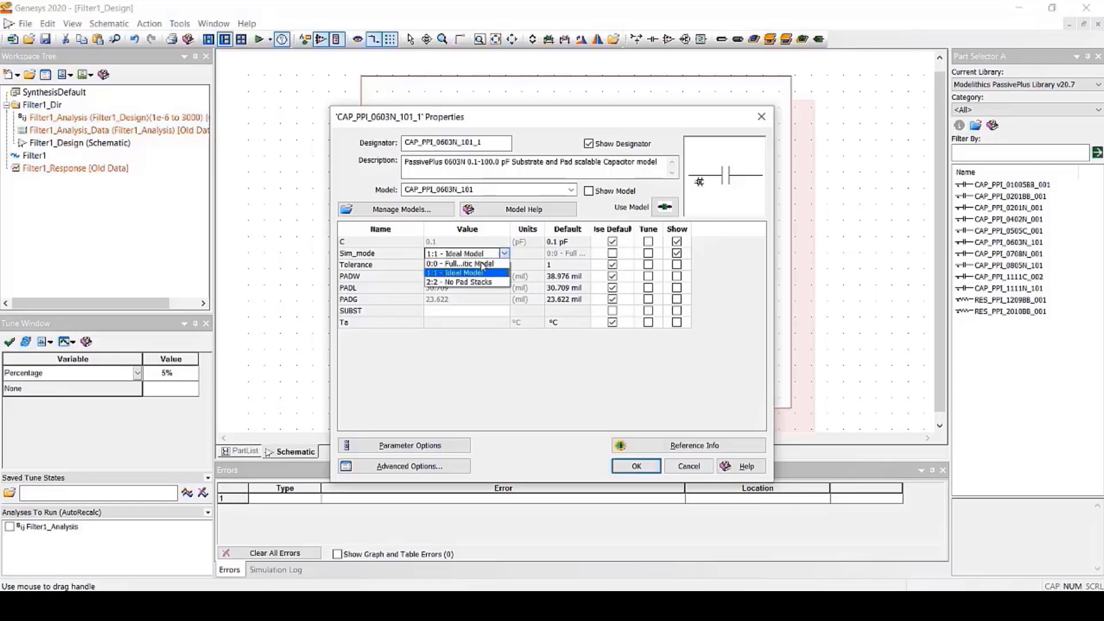
{"action": "left_click", "coordinate": [474, 281]}
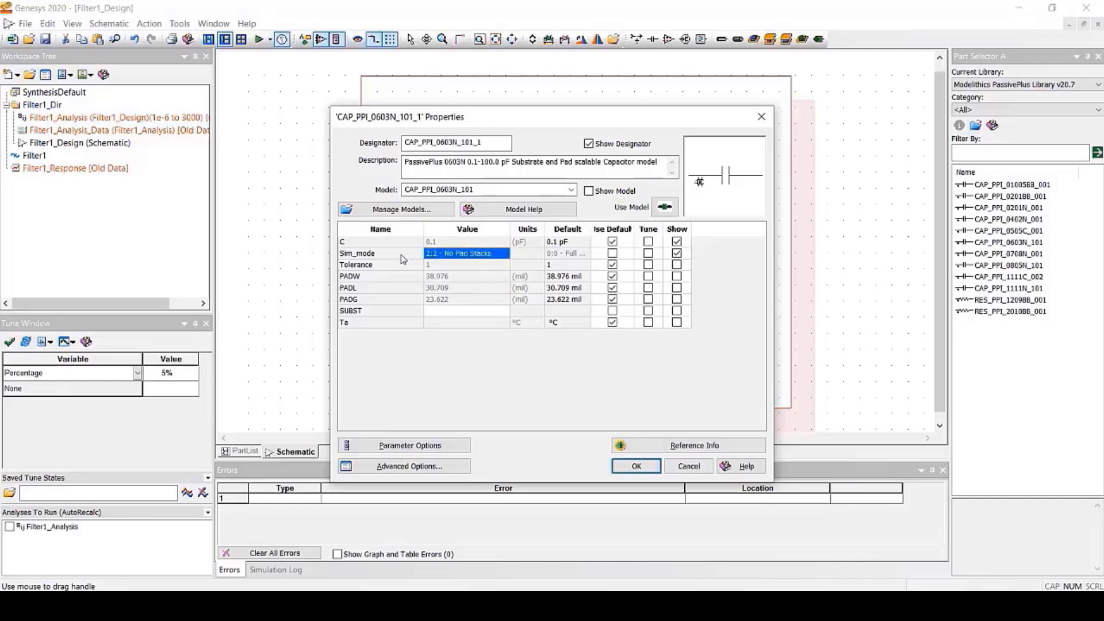
{"action": "mouse_move", "coordinate": [404, 256]}
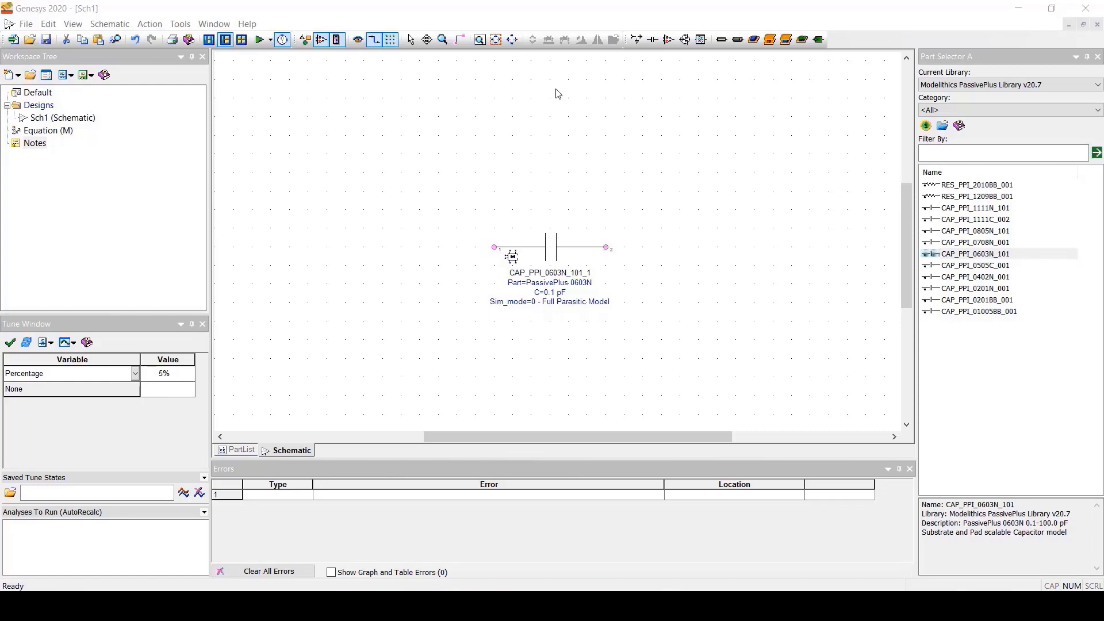
Wire Port_1 and Port_2 to the capacitor's left and right pins.
{"action": "left_click", "coordinate": [640, 44]}
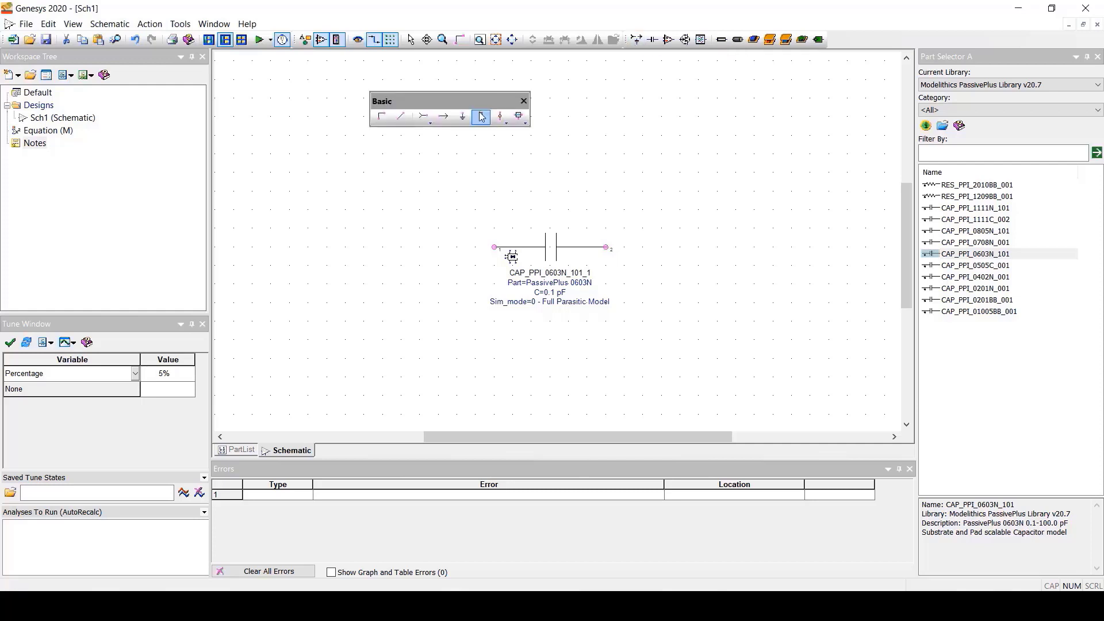
{"action": "left_click", "coordinate": [429, 120]}
{"action": "left_click", "coordinate": [448, 254]}
{"action": "left_click", "coordinate": [439, 241]}
{"action": "left_click", "coordinate": [443, 116]}
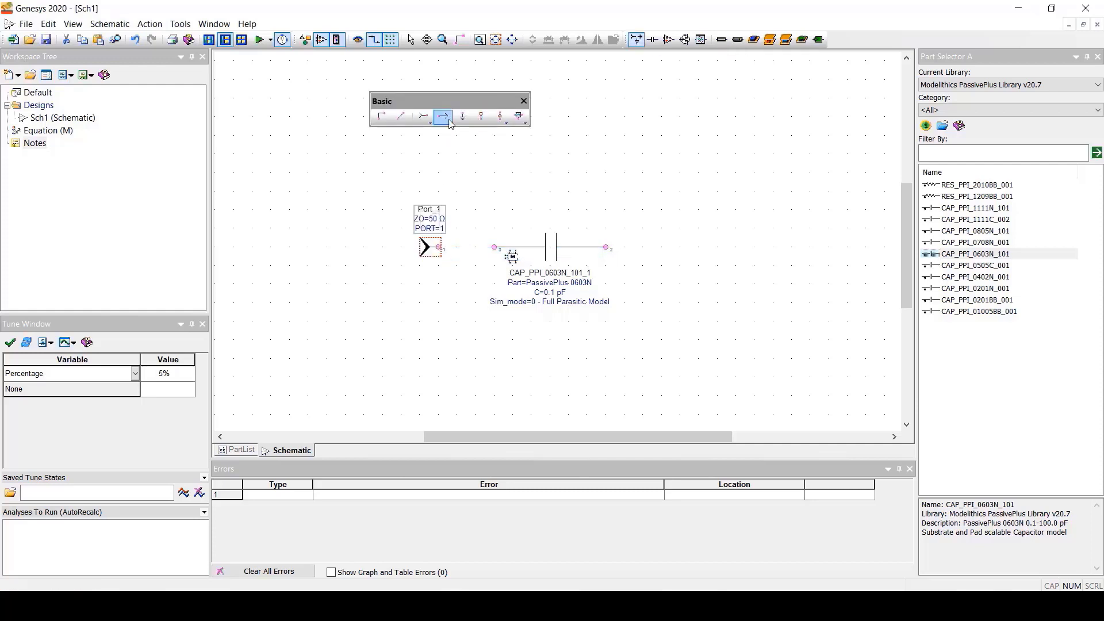
{"action": "left_click", "coordinate": [661, 230]}
{"action": "left_click_drag", "start_coordinate": [568, 251], "coordinate": [622, 232]}
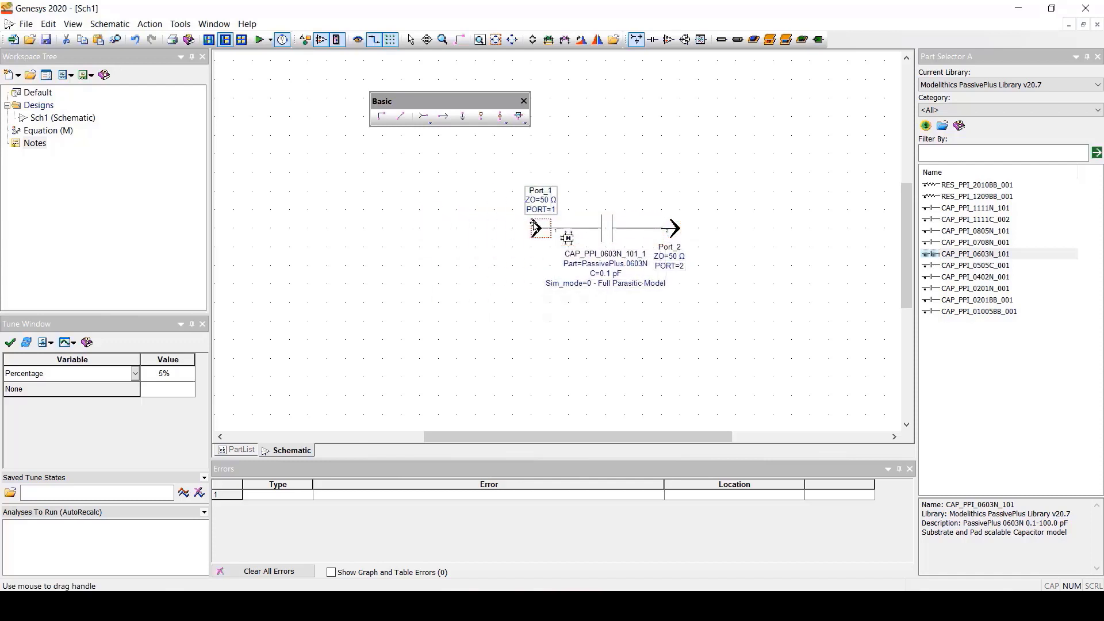
{"action": "left_click", "coordinate": [524, 101]}
Create a substrate copied from Rogers 4350B 4mil (Modelithics Substrates v12.1), named 4mil4350B.
{"action": "left_click", "coordinate": [14, 77]}
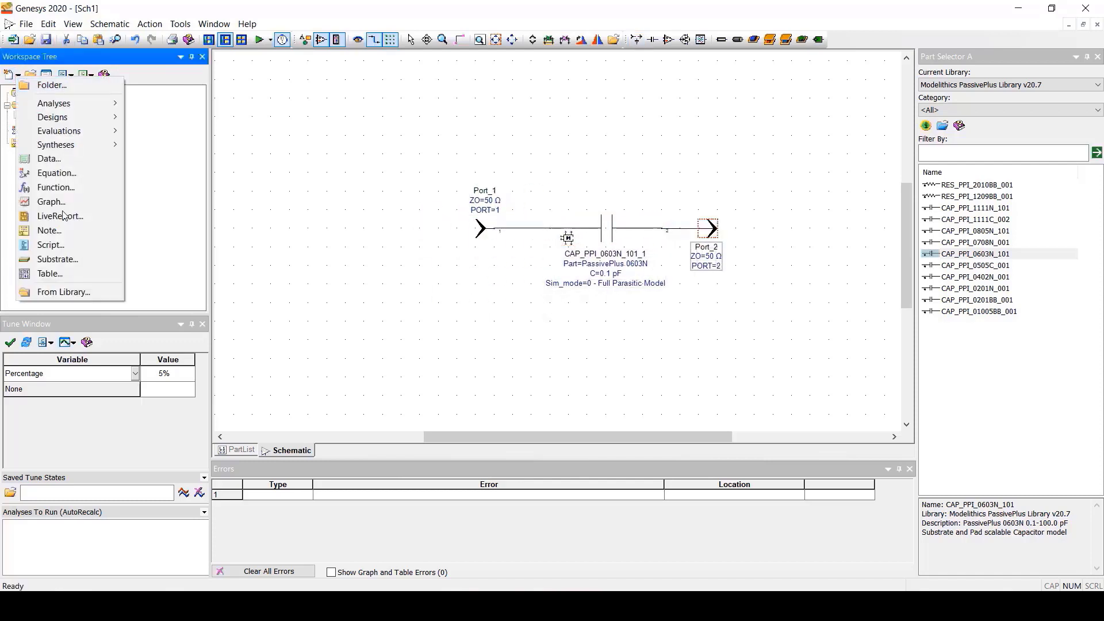
{"action": "left_click", "coordinate": [75, 255]}
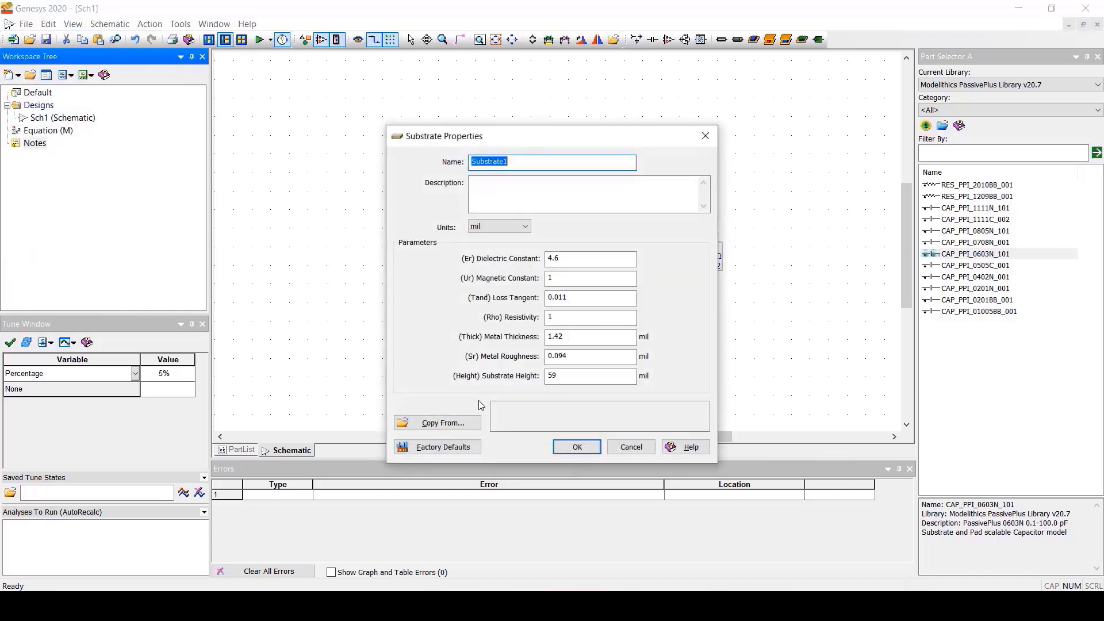
{"action": "left_click", "coordinate": [471, 424]}
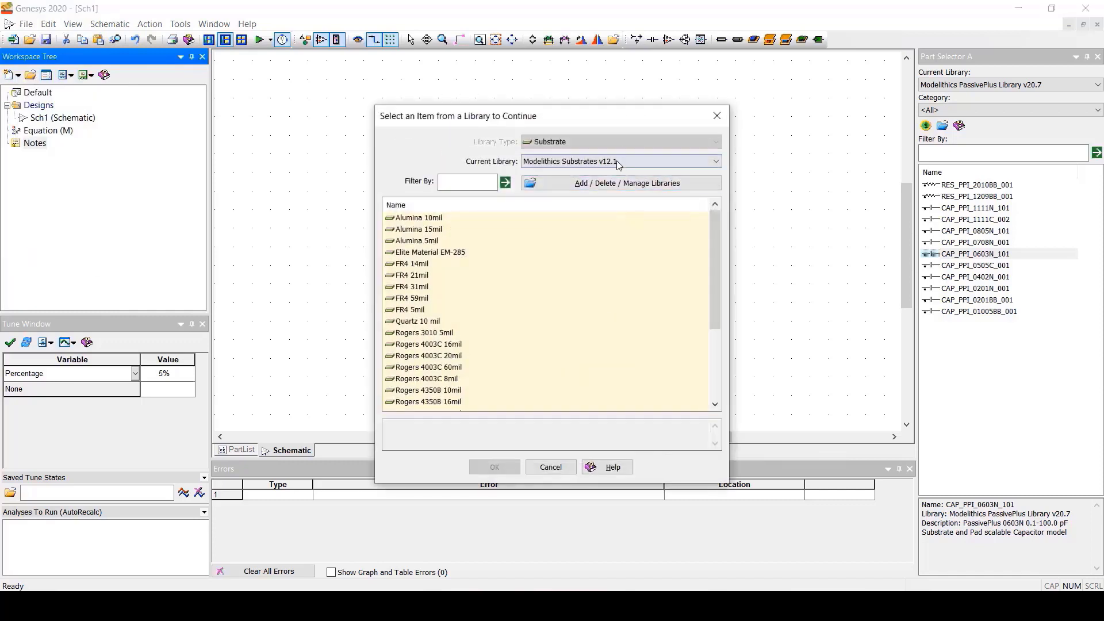
{"action": "left_click", "coordinate": [616, 161]}
{"action": "left_click", "coordinate": [645, 184]}
{"action": "scroll", "coordinate": [465, 304], "scroll_direction": "down", "scroll_amount": 3}
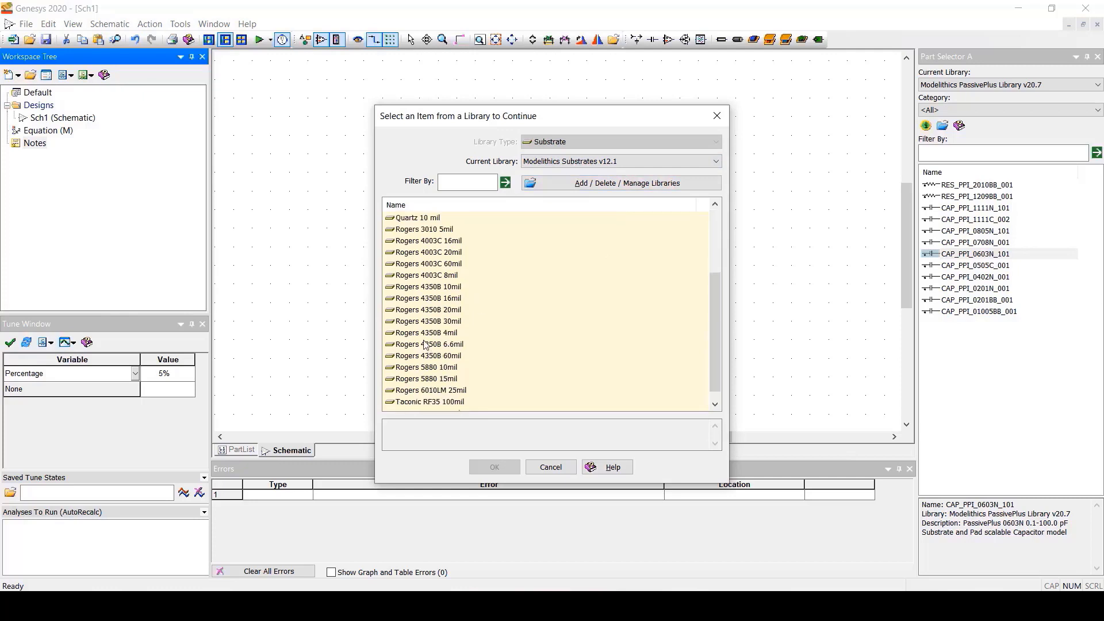
{"action": "left_click", "coordinate": [425, 333]}
{"action": "left_click", "coordinate": [501, 468]}
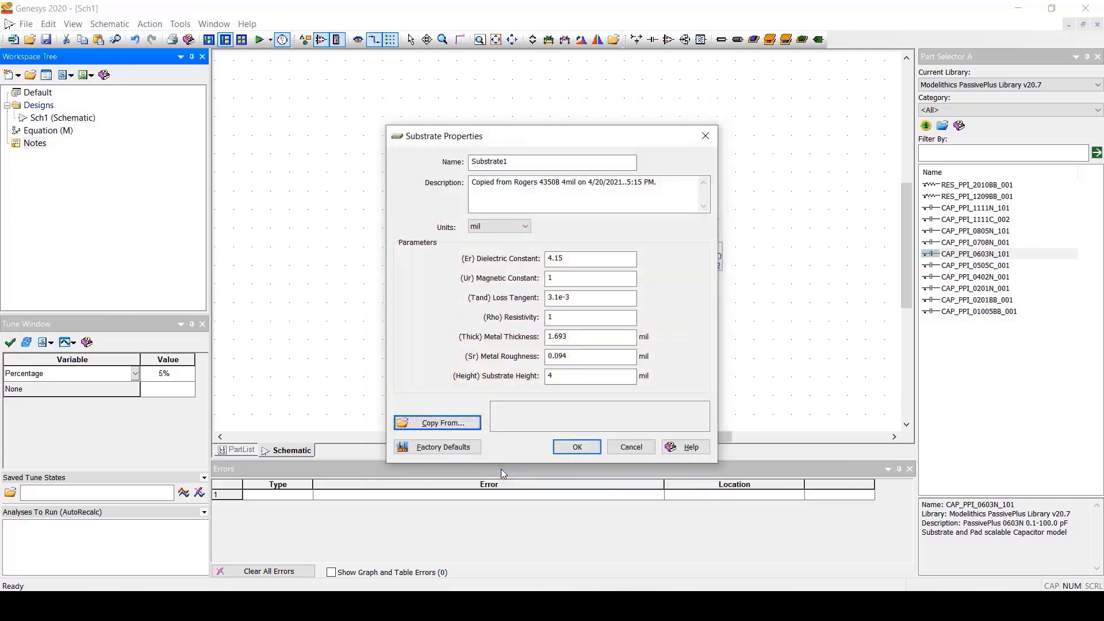
{"action": "type", "text": "4mil4350B"}
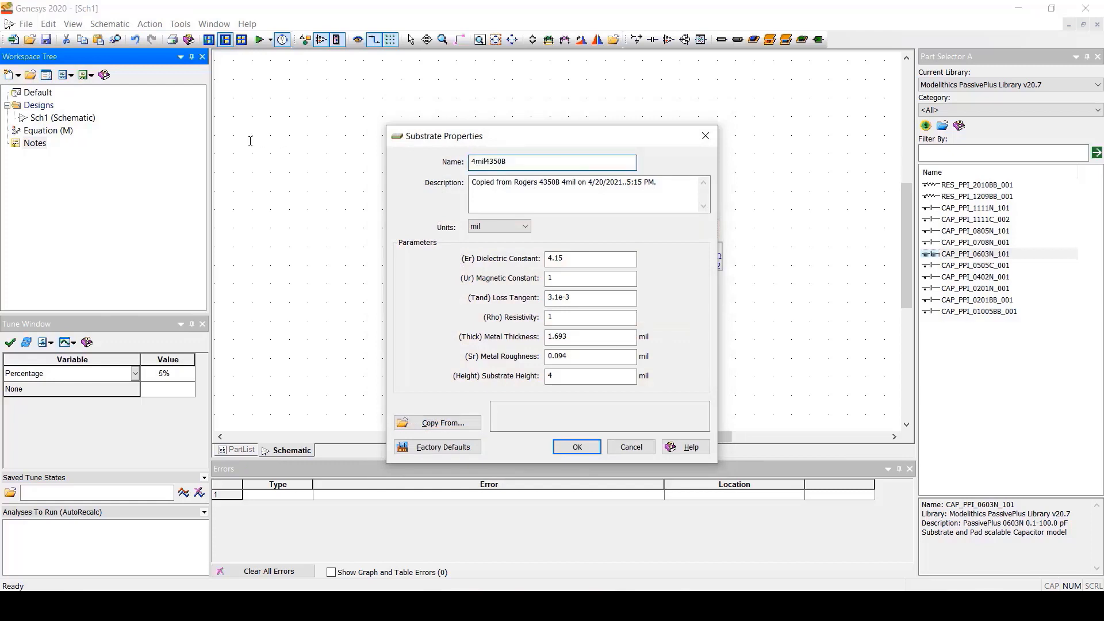
Save the 4mil4350B substrate, then give the capacitor C=5.6 pF and SUBST 4mil4350B.
{"action": "left_click", "coordinate": [561, 442]}
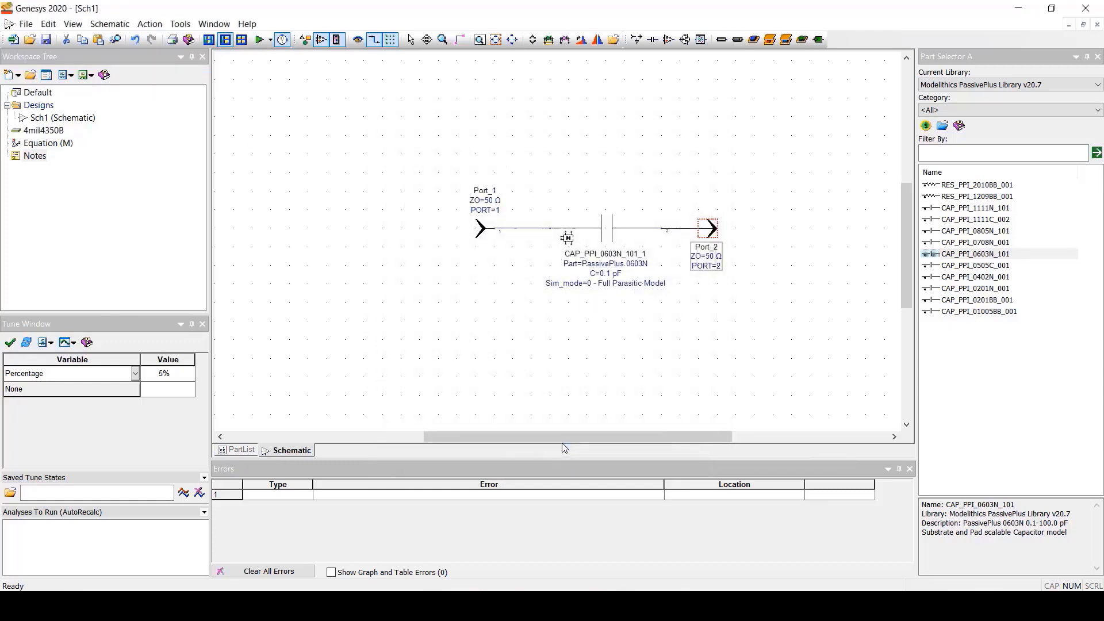
{"action": "double_click", "coordinate": [614, 232]}
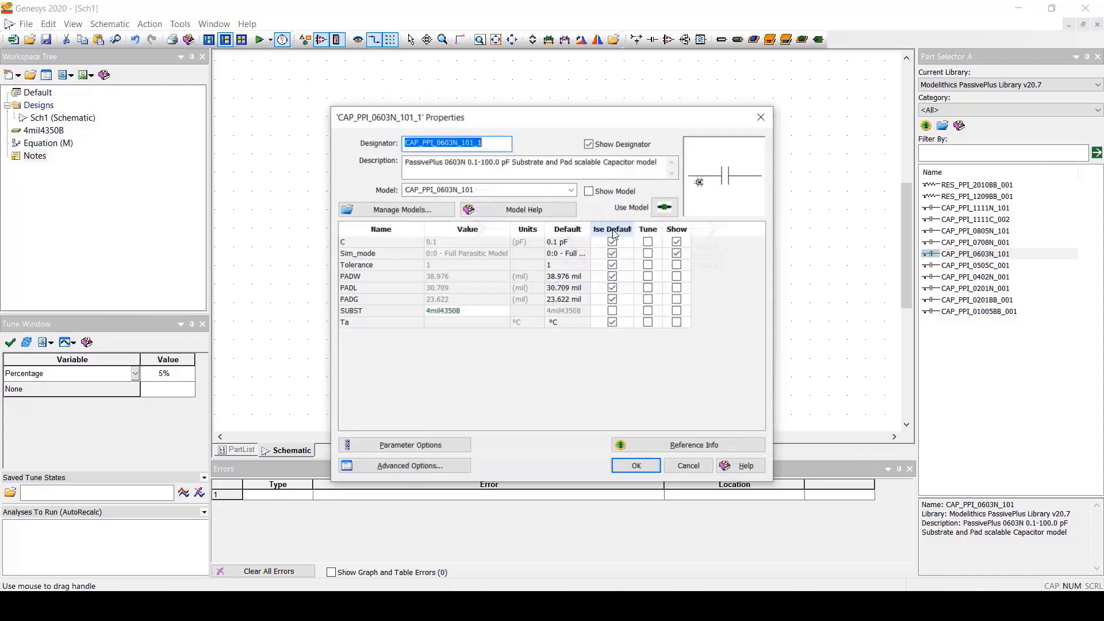
{"action": "left_click", "coordinate": [460, 246]}
{"action": "type", "text": "5.6"}
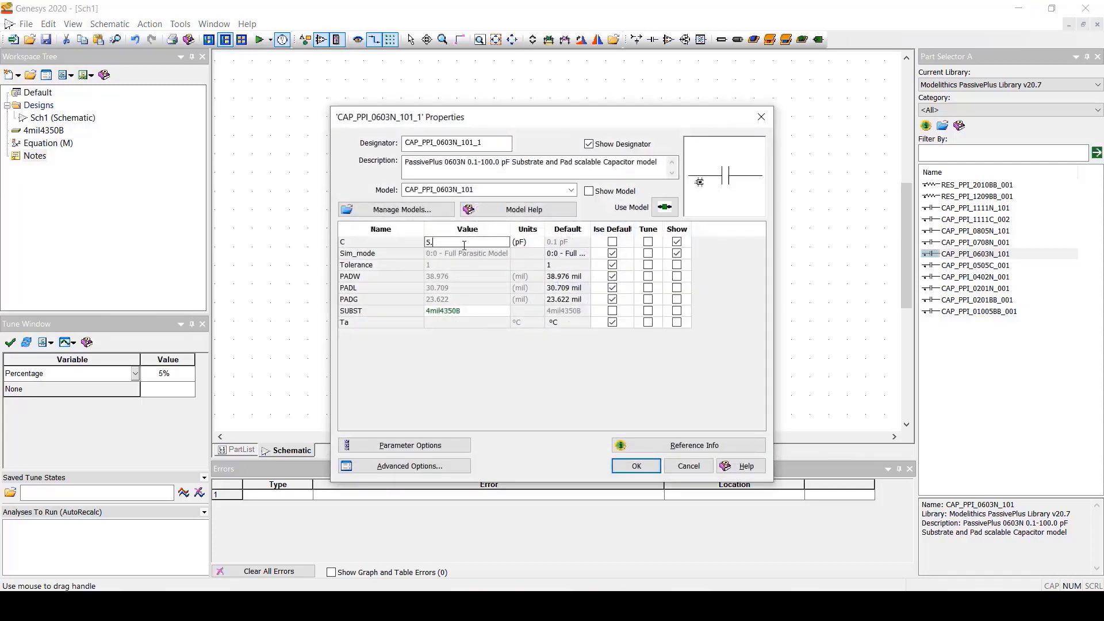
{"action": "key", "text": "Return"}
{"action": "left_click", "coordinate": [495, 311]}
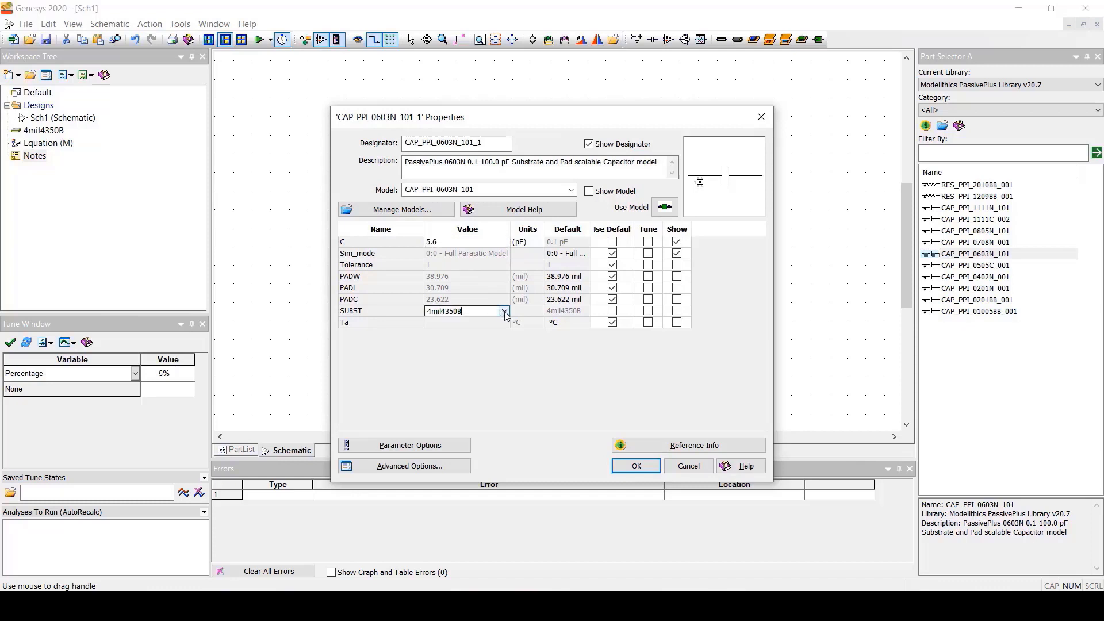
{"action": "left_click", "coordinate": [504, 311]}
{"action": "left_click", "coordinate": [502, 322]}
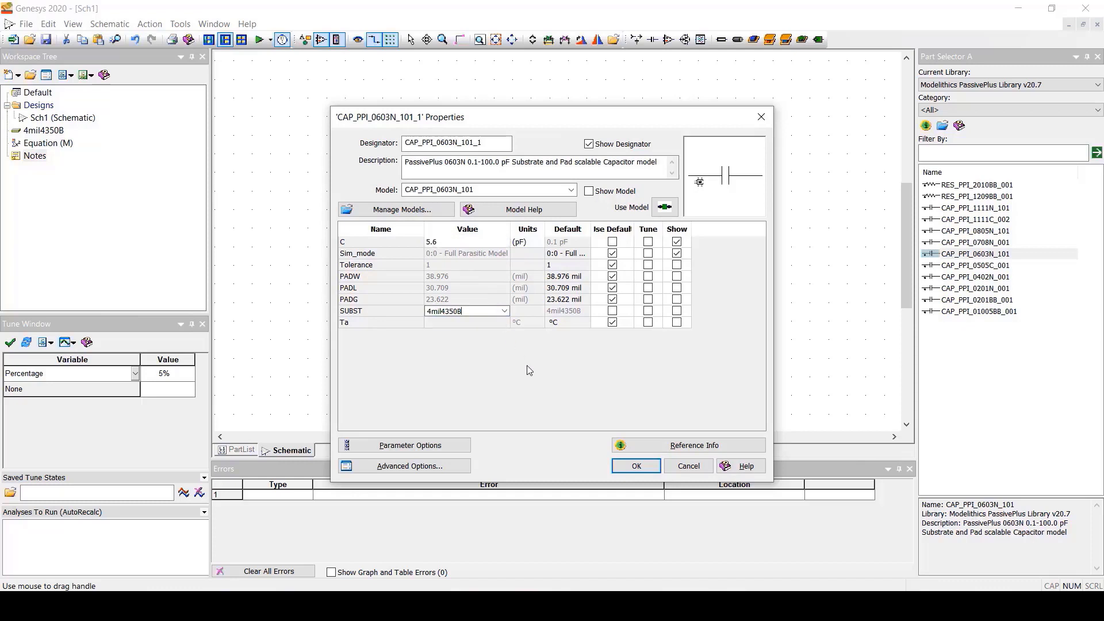
{"action": "left_click", "coordinate": [635, 466]}
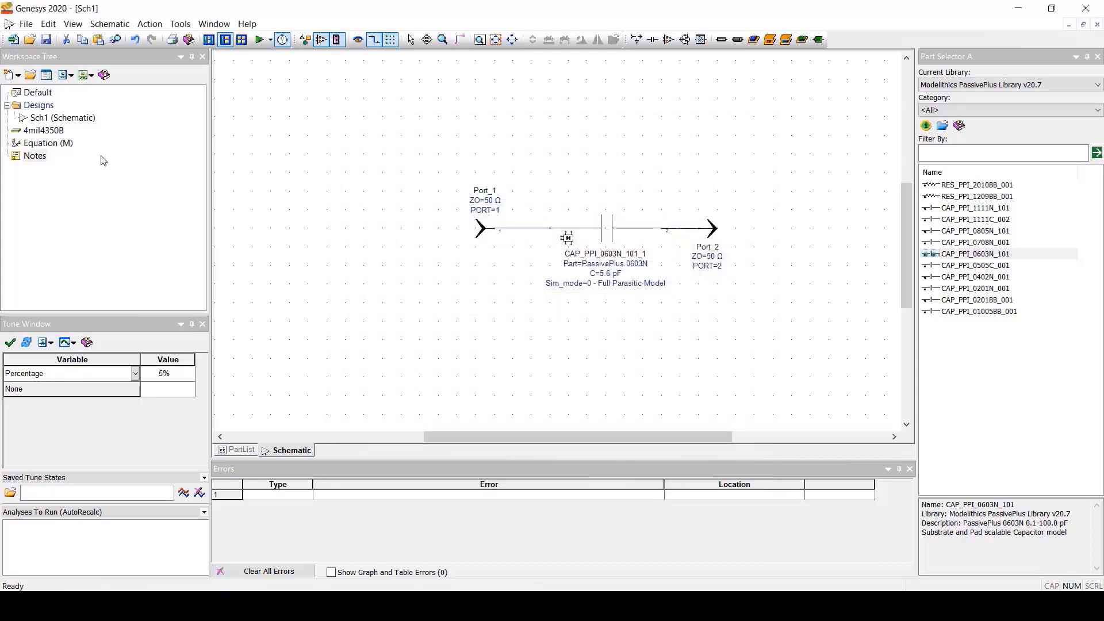
Set up Linear1 on Sch1 from 50 to 30000 MHz with 300 points and simulate.
{"action": "left_click", "coordinate": [17, 75]}
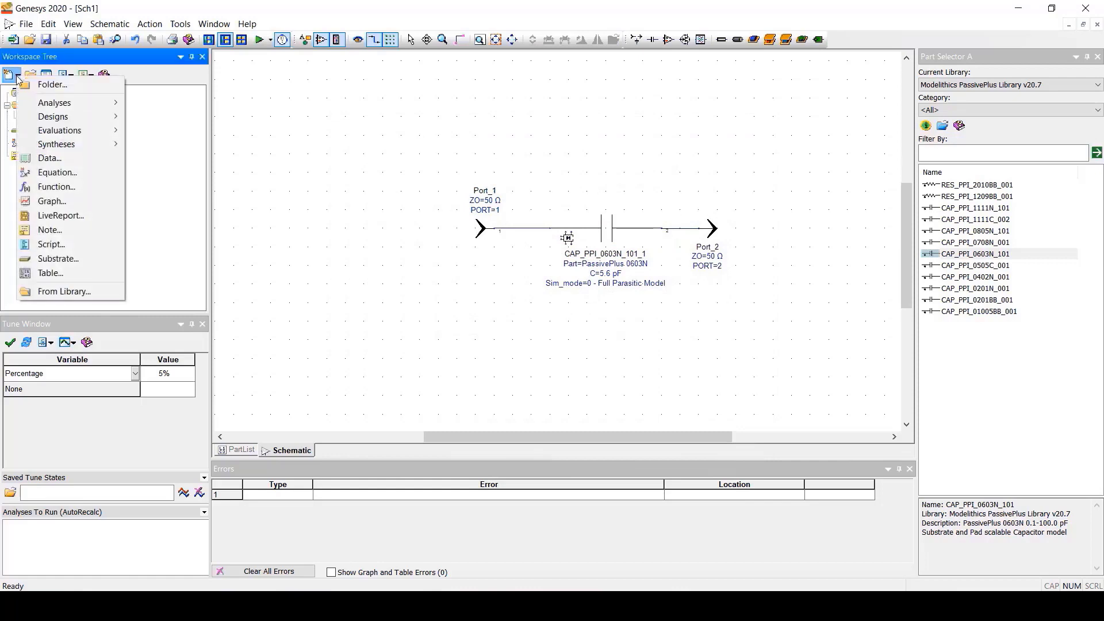
{"action": "mouse_move", "coordinate": [56, 103]}
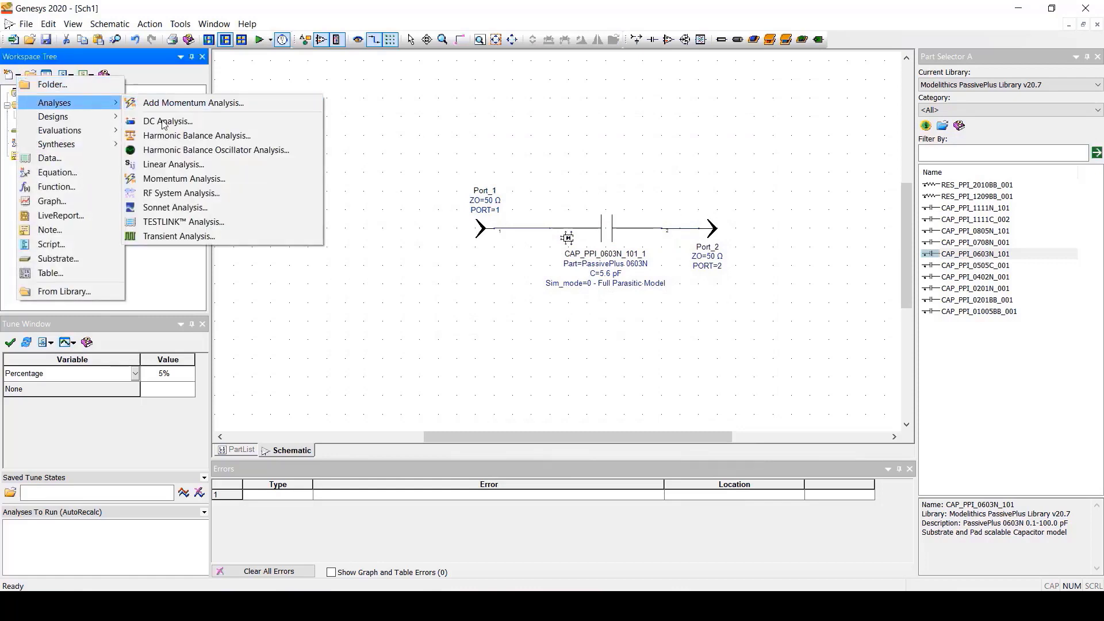
{"action": "left_click", "coordinate": [193, 164]}
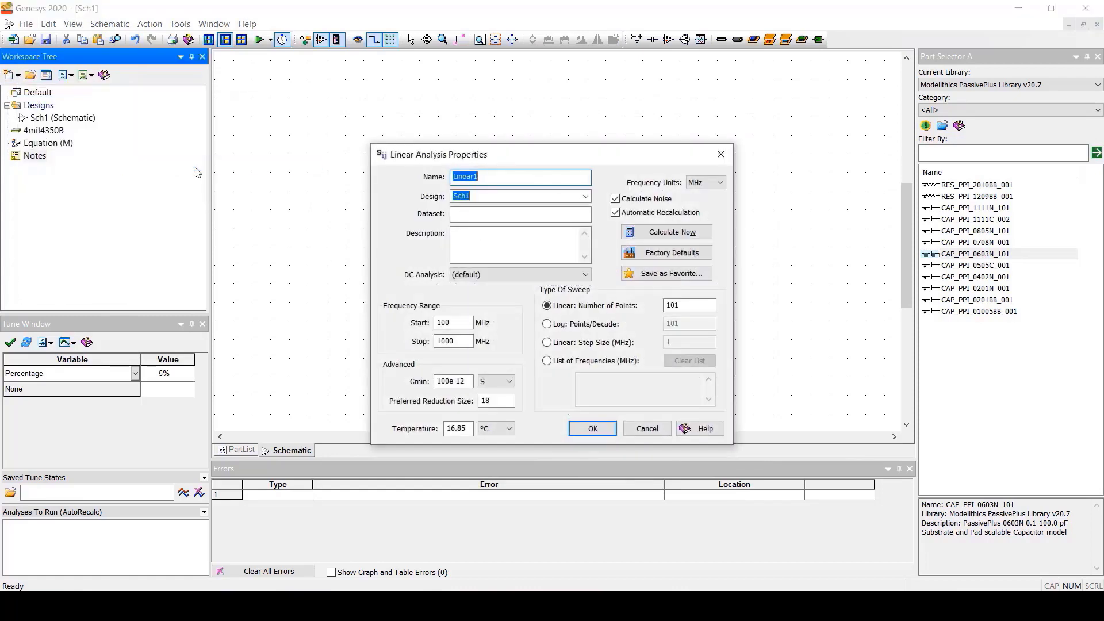
{"action": "type", "text": "50"}
{"action": "key", "text": "Tab"}
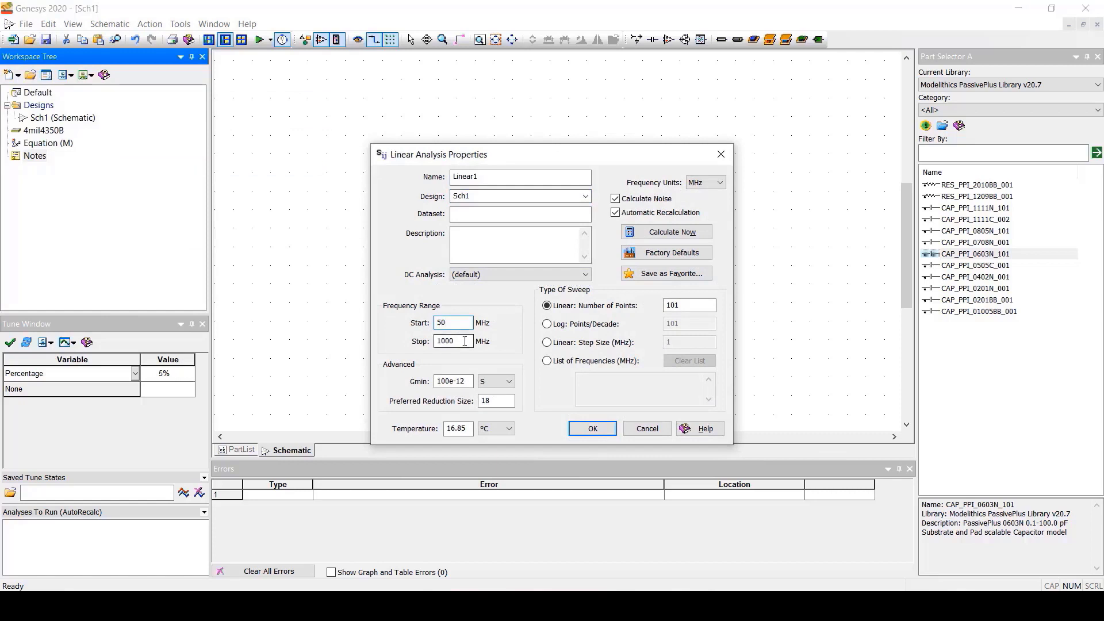
{"action": "type", "text": "30000"}
{"action": "double_click", "coordinate": [704, 304]}
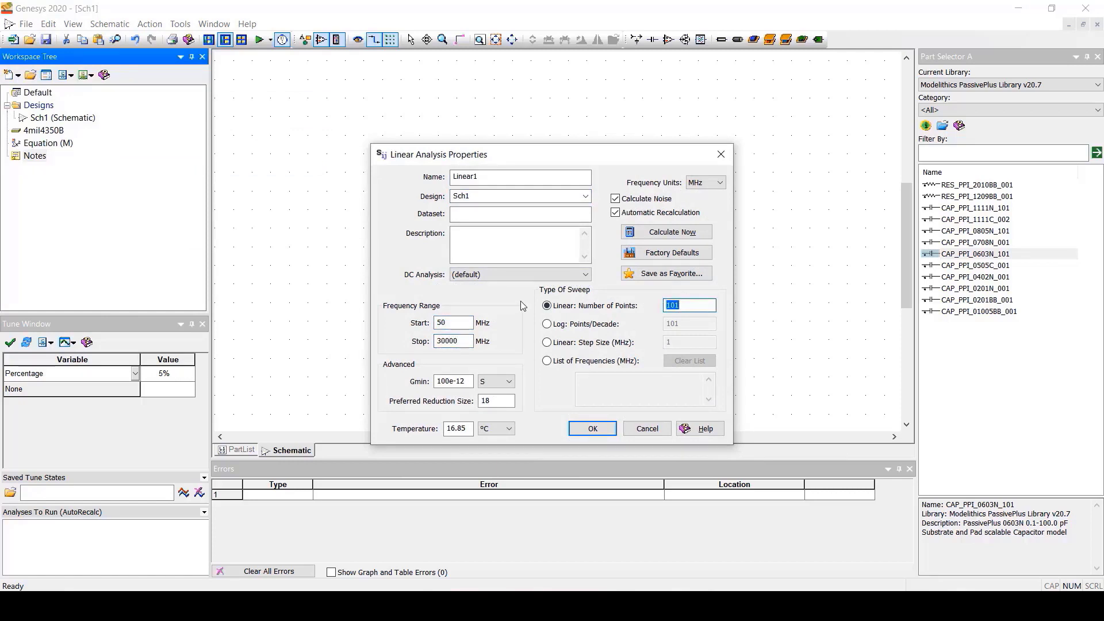
{"action": "type", "text": "300"}
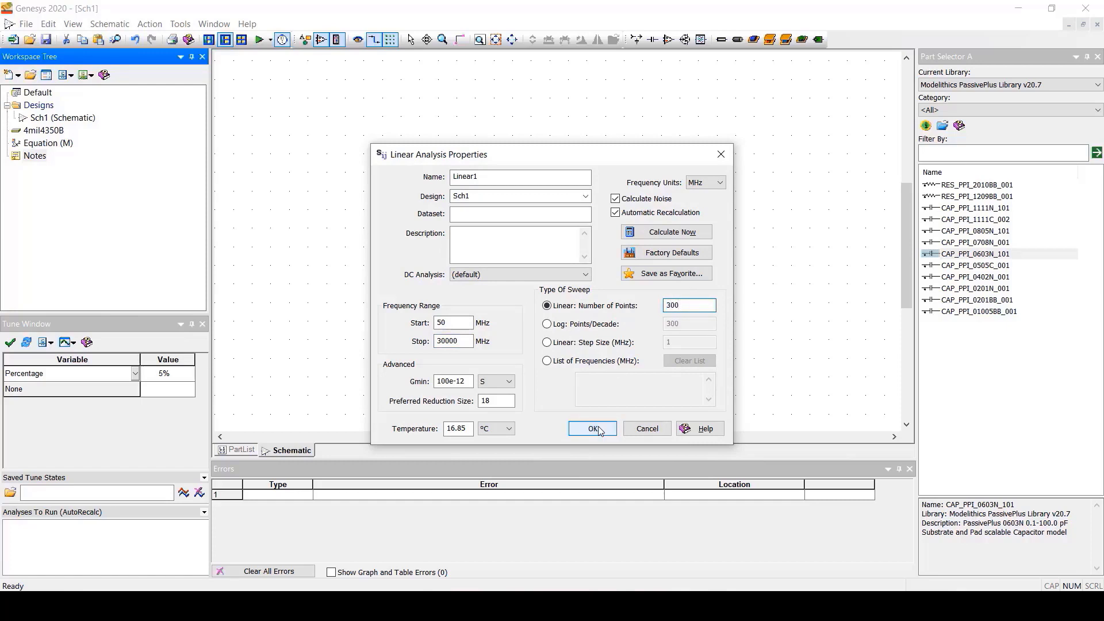
{"action": "left_click", "coordinate": [593, 428]}
{"action": "left_click", "coordinate": [269, 39]}
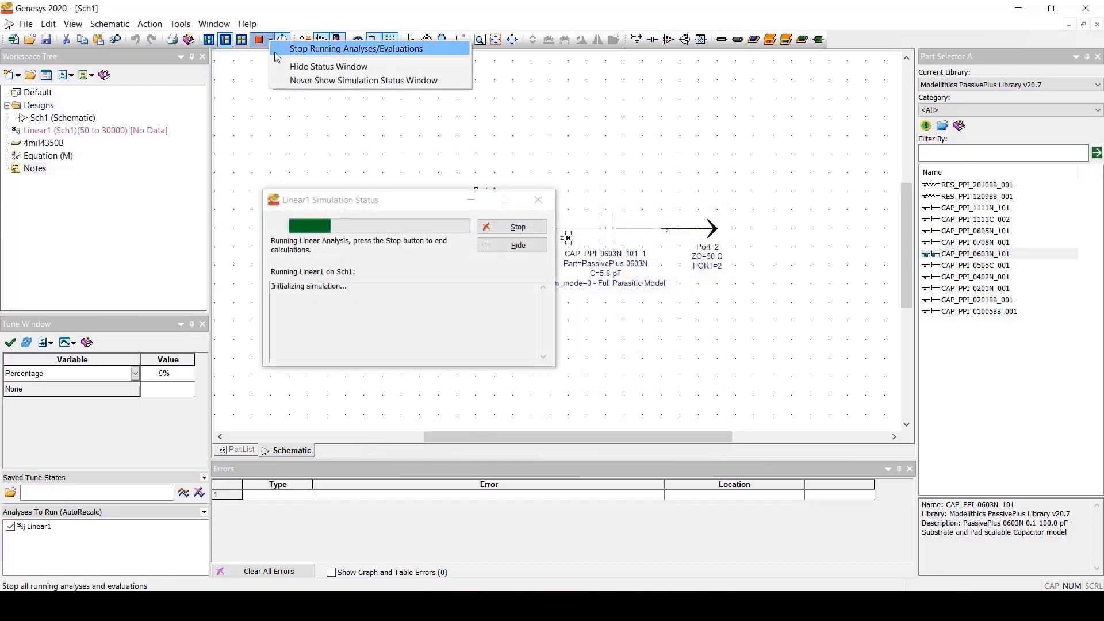
Let the analysis finish and add an S21 graph of the results.
{"action": "left_click", "coordinate": [266, 3]}
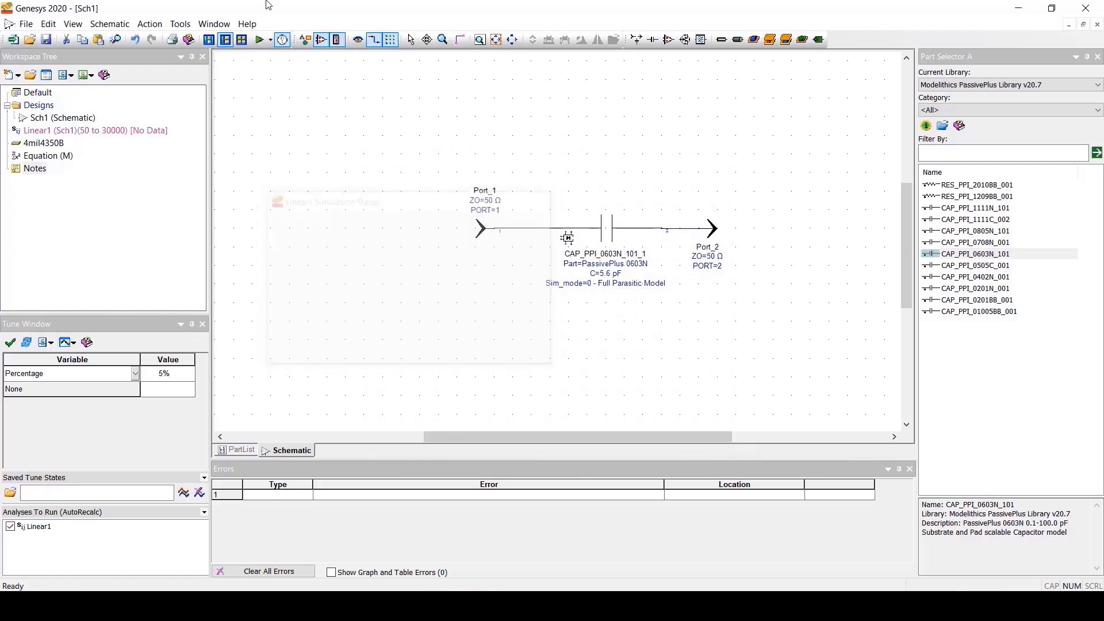
{"action": "left_click", "coordinate": [19, 76]}
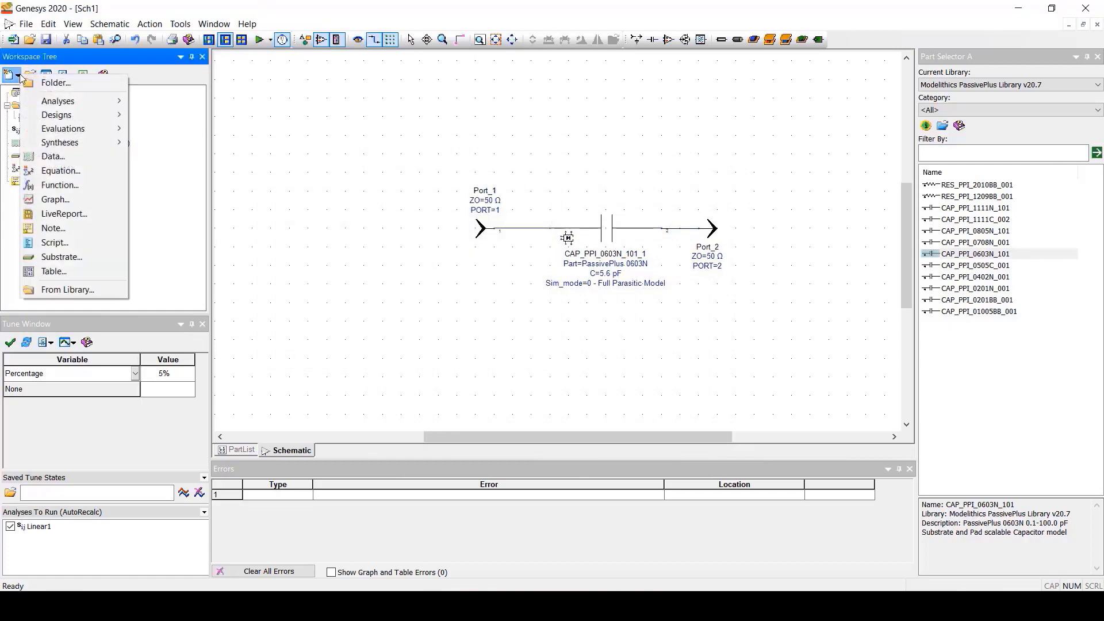
{"action": "left_click", "coordinate": [74, 199]}
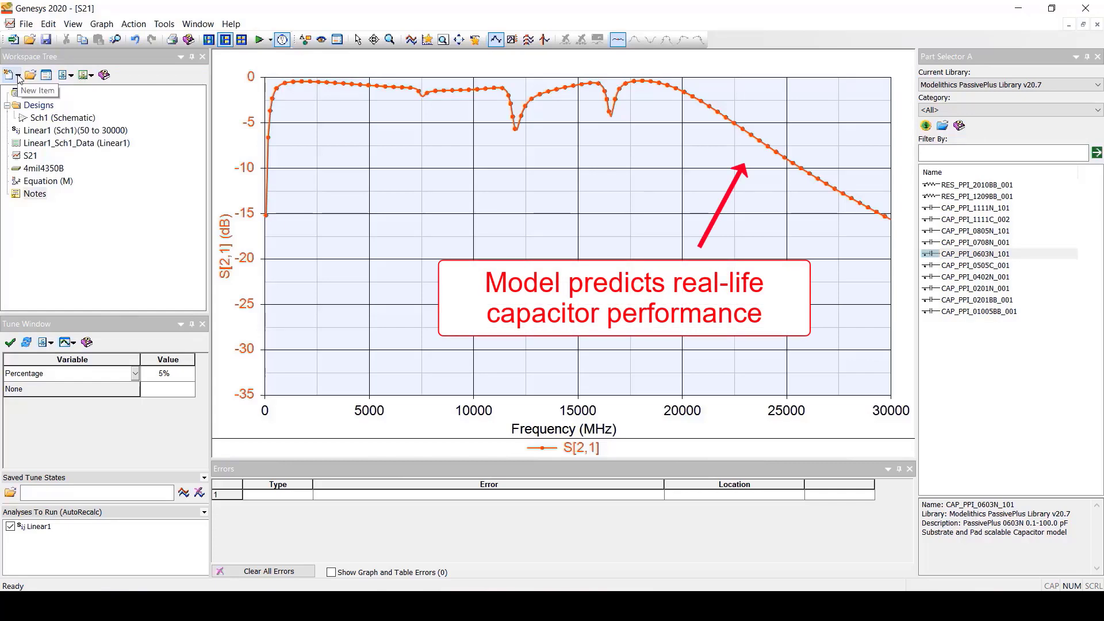
Add an S11 graph with 6 divisions, then reopen the Sch1 schematic.
{"action": "left_click", "coordinate": [18, 77]}
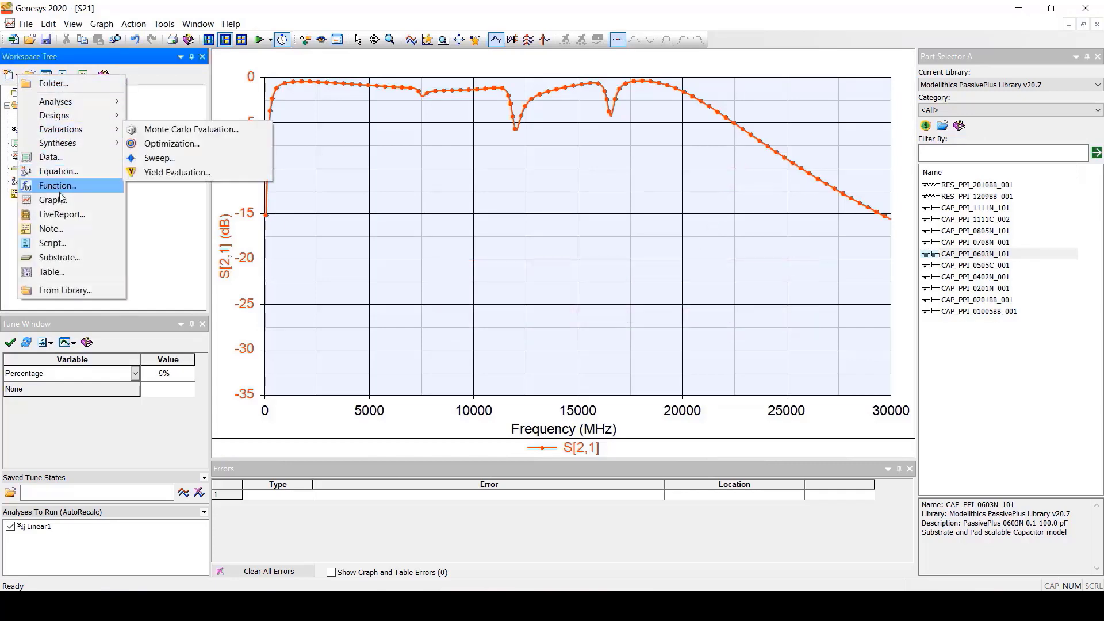
{"action": "left_click", "coordinate": [35, 199]}
{"action": "type", "text": "6"}
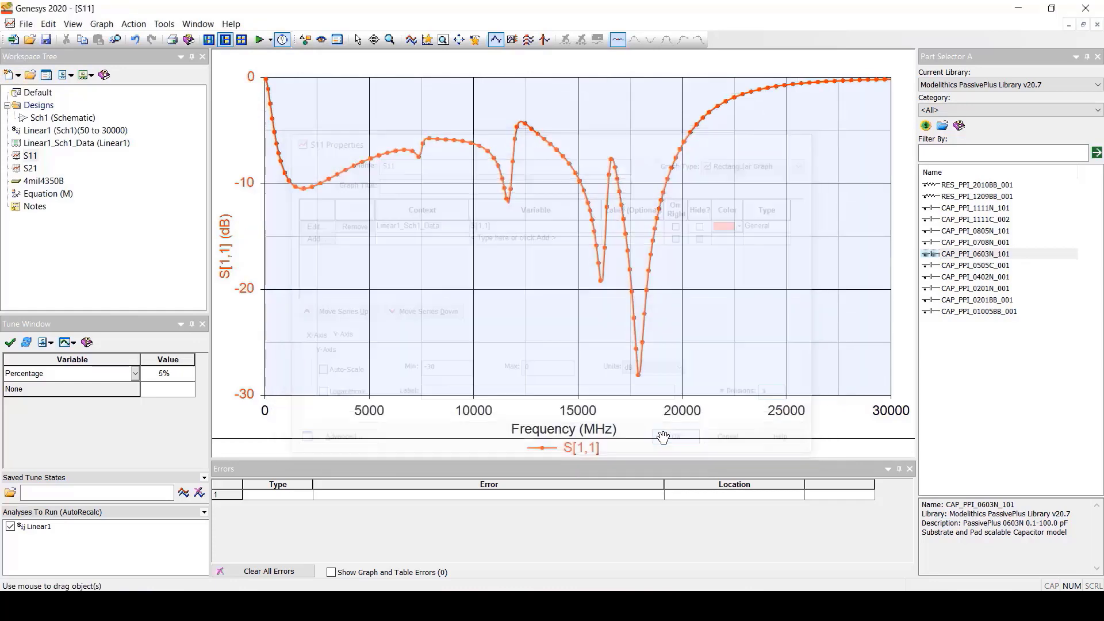
{"action": "left_click", "coordinate": [681, 442]}
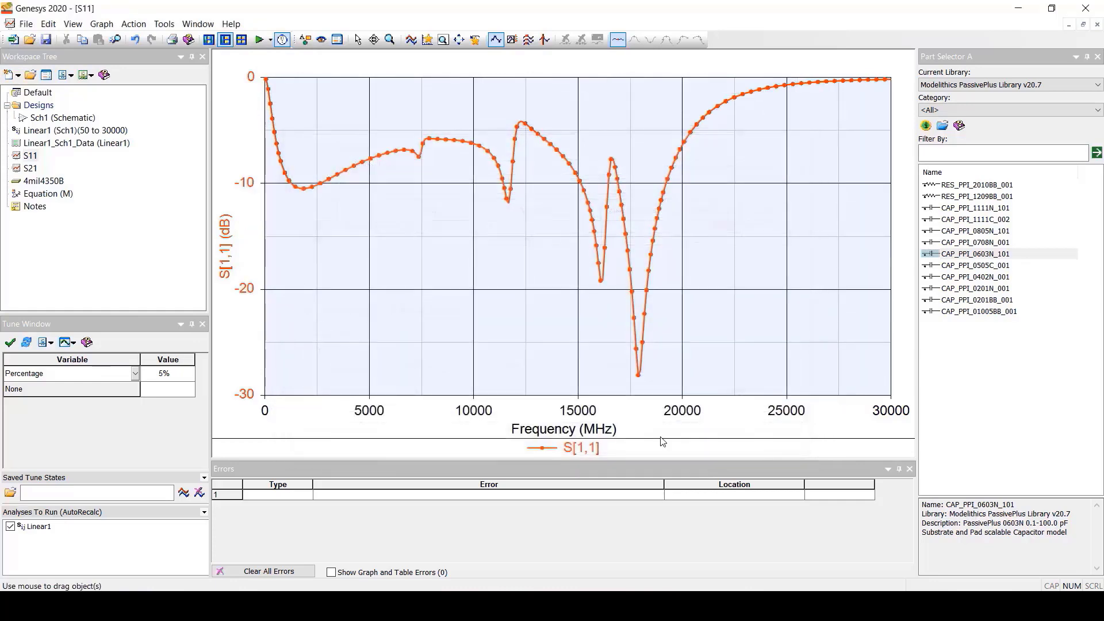
{"action": "double_click", "coordinate": [115, 120]}
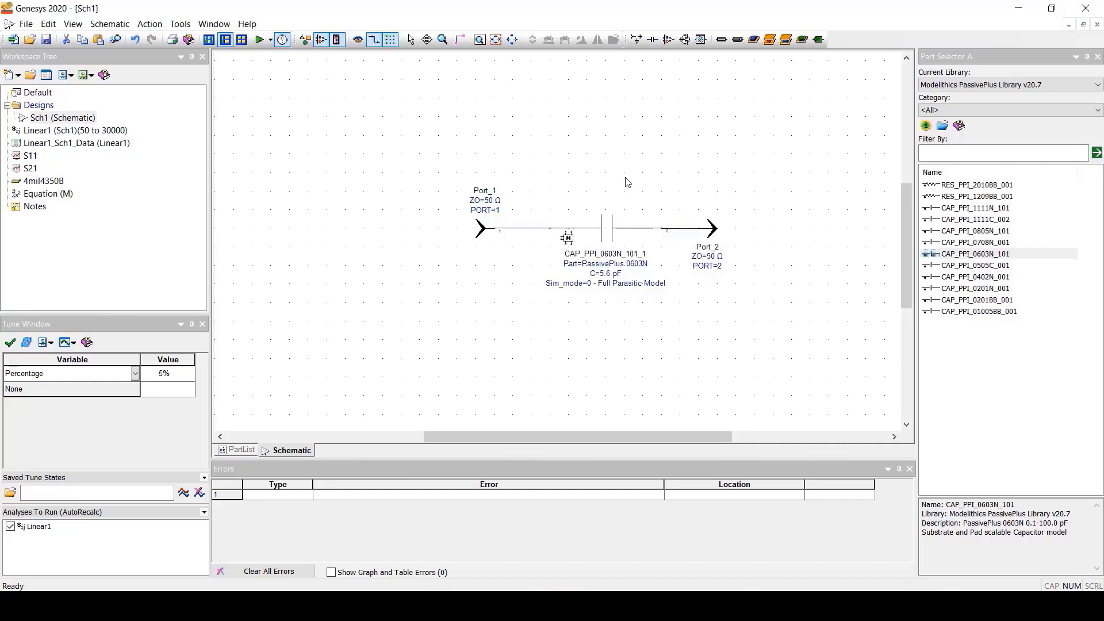
Change the series capacitor from 5.6 pF to 68 pF, then view the updated S21 and S11 graphs.
{"action": "double_click", "coordinate": [608, 227]}
{"action": "left_click", "coordinate": [440, 246]}
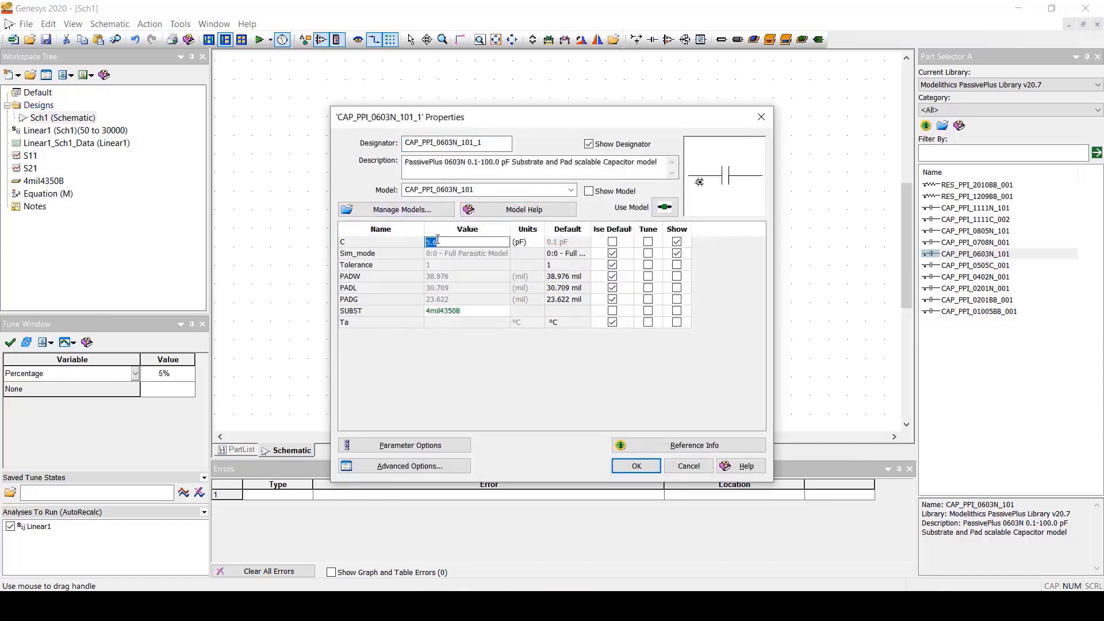
{"action": "type", "text": "68"}
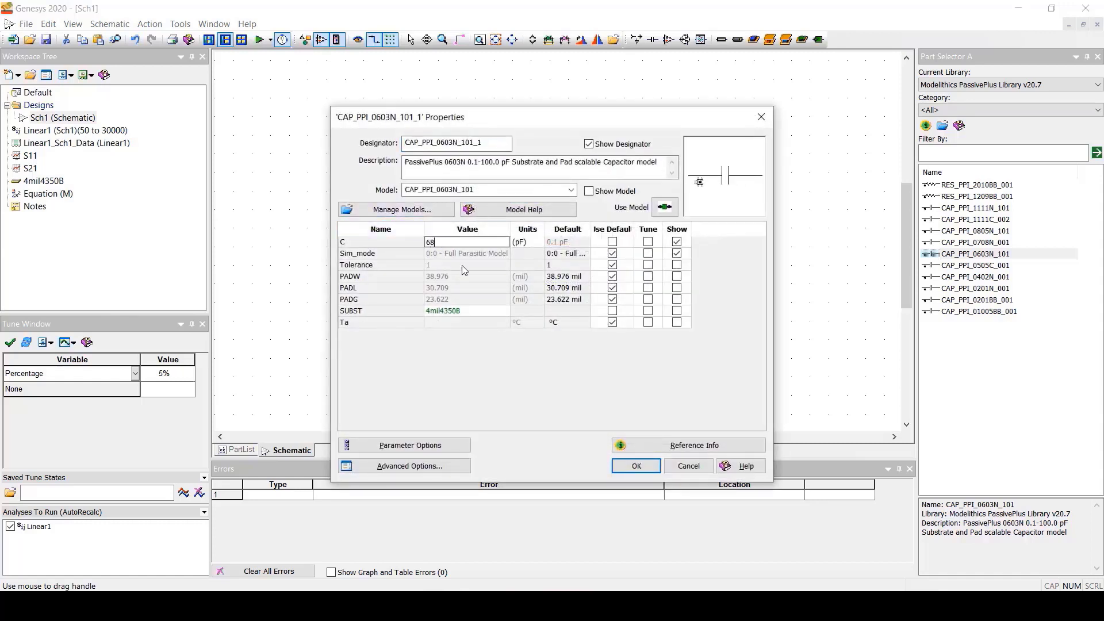
{"action": "left_click", "coordinate": [637, 466]}
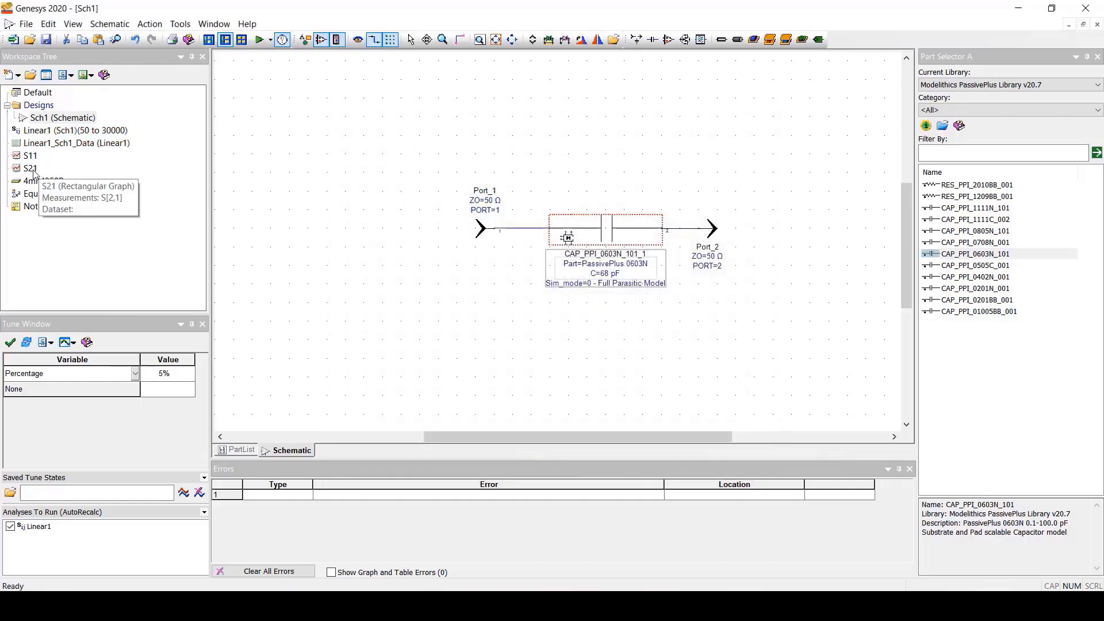
{"action": "double_click", "coordinate": [34, 171]}
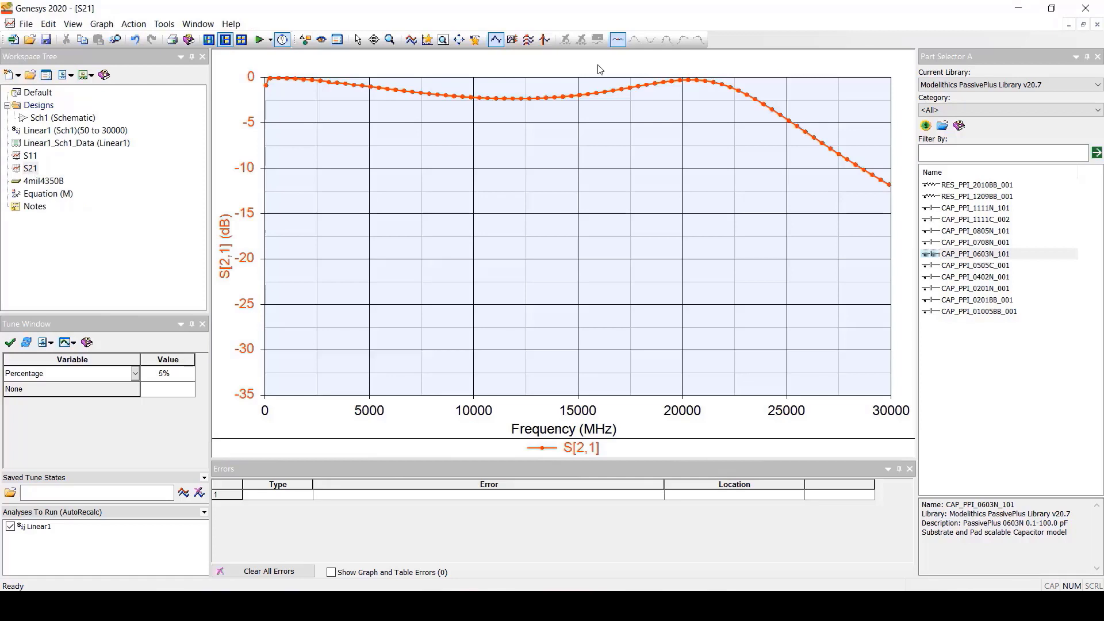
{"action": "double_click", "coordinate": [30, 155]}
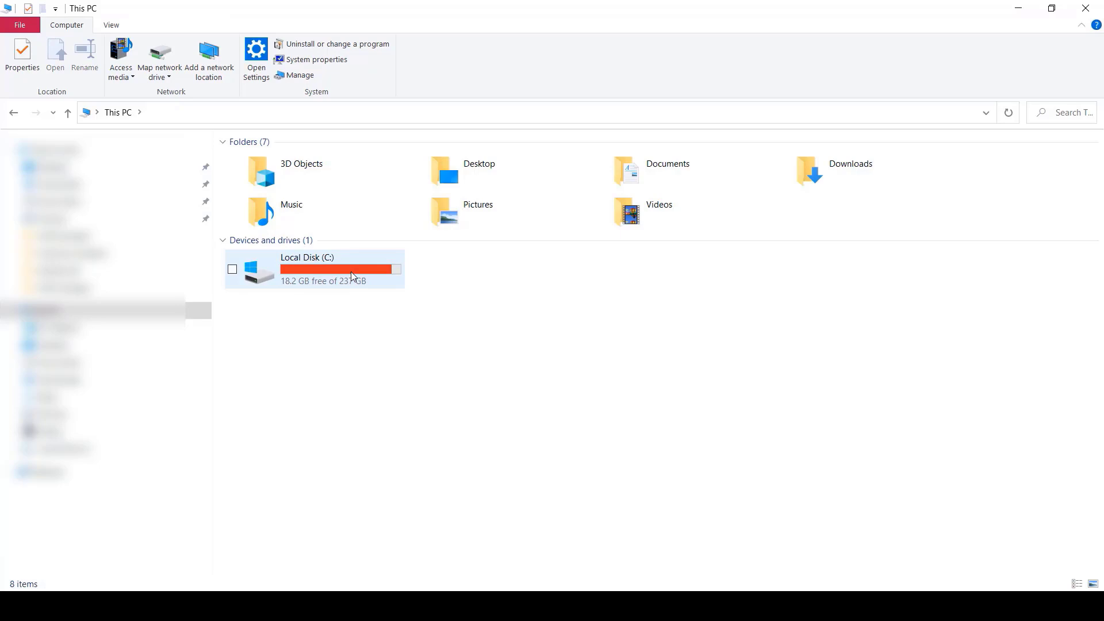
Browse to C:\Modelithics\Examples - for Keysight Genesys\CLR Examples and select Low Pass Filter with MDLX.wsg.
{"action": "double_click", "coordinate": [350, 271]}
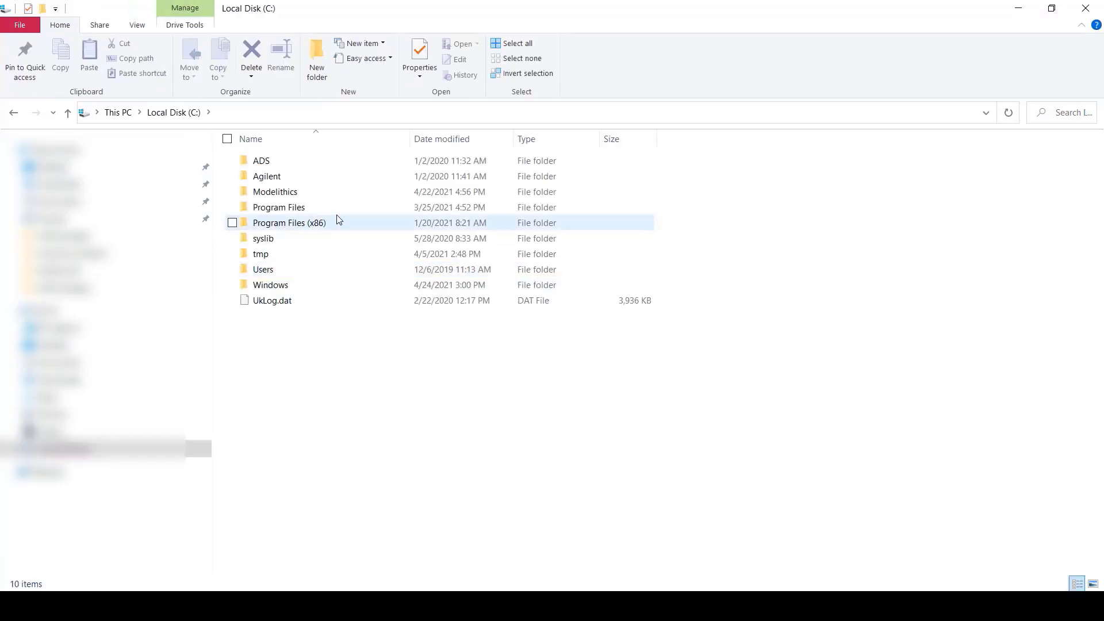
{"action": "double_click", "coordinate": [338, 193]}
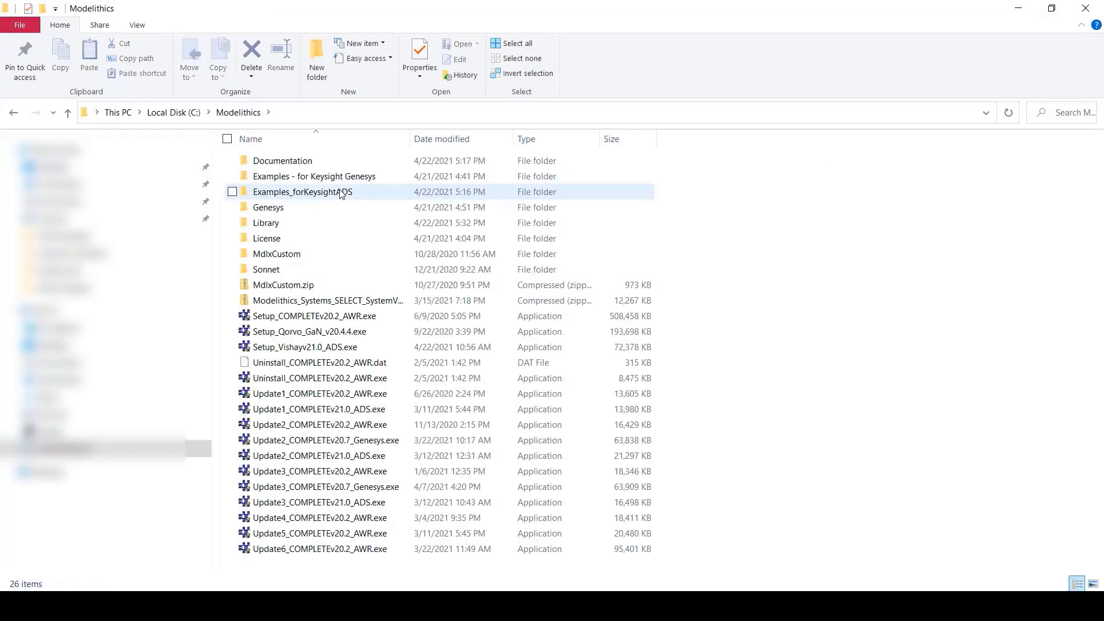
{"action": "double_click", "coordinate": [368, 177]}
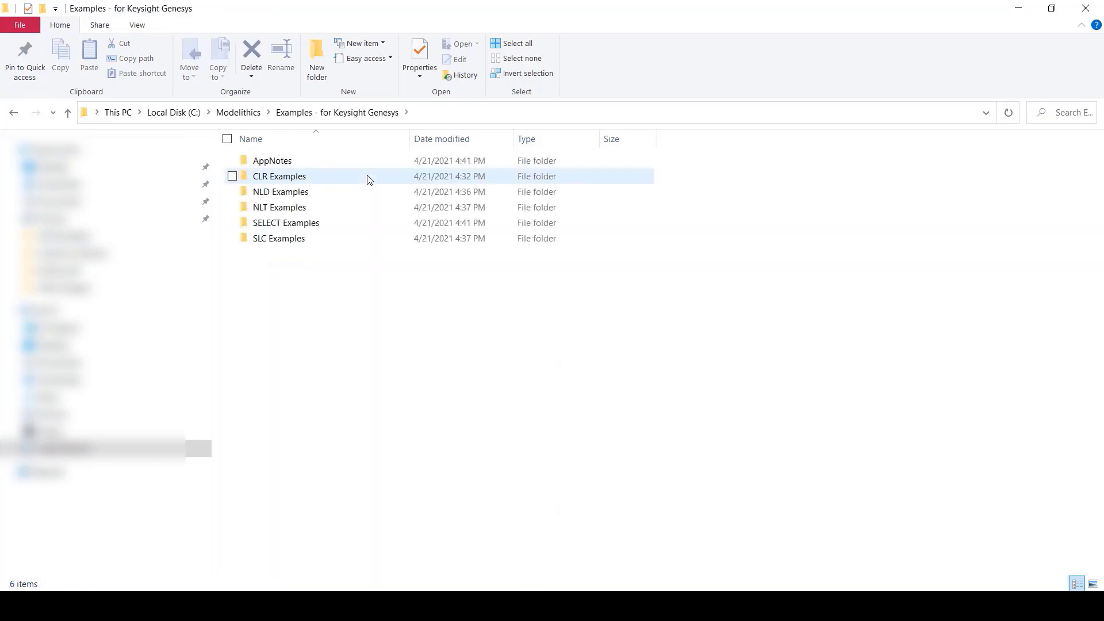
{"action": "double_click", "coordinate": [334, 182]}
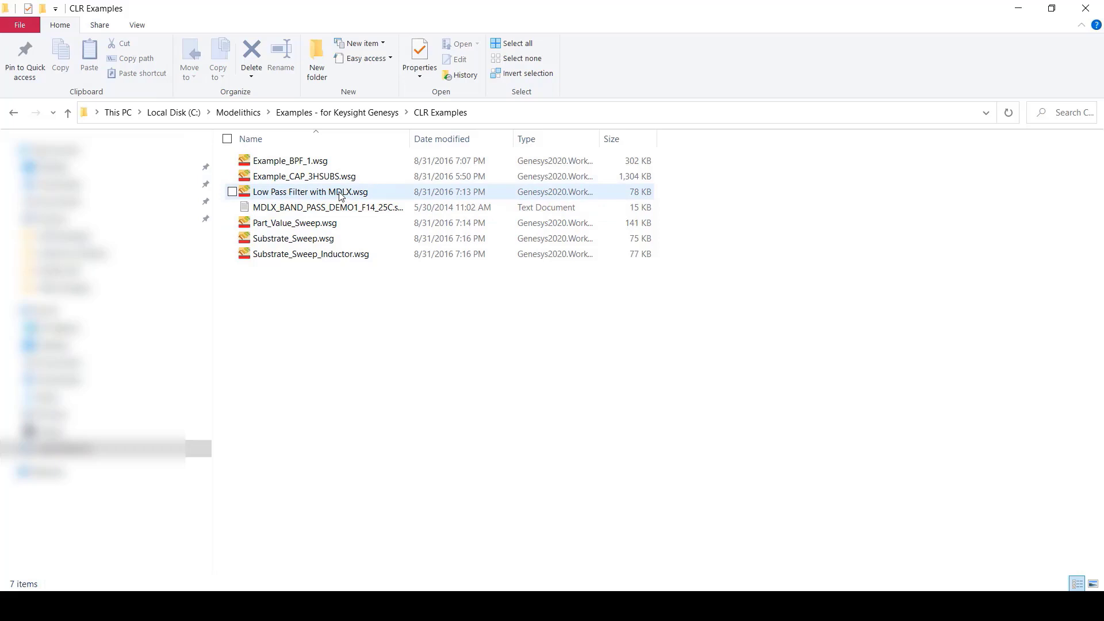
{"action": "left_click", "coordinate": [340, 196]}
Open Low Pass Filter with MDLX.wsg, maximize Sch1, and switch the IND and CAP blocks to ideal models.
{"action": "double_click", "coordinate": [340, 197]}
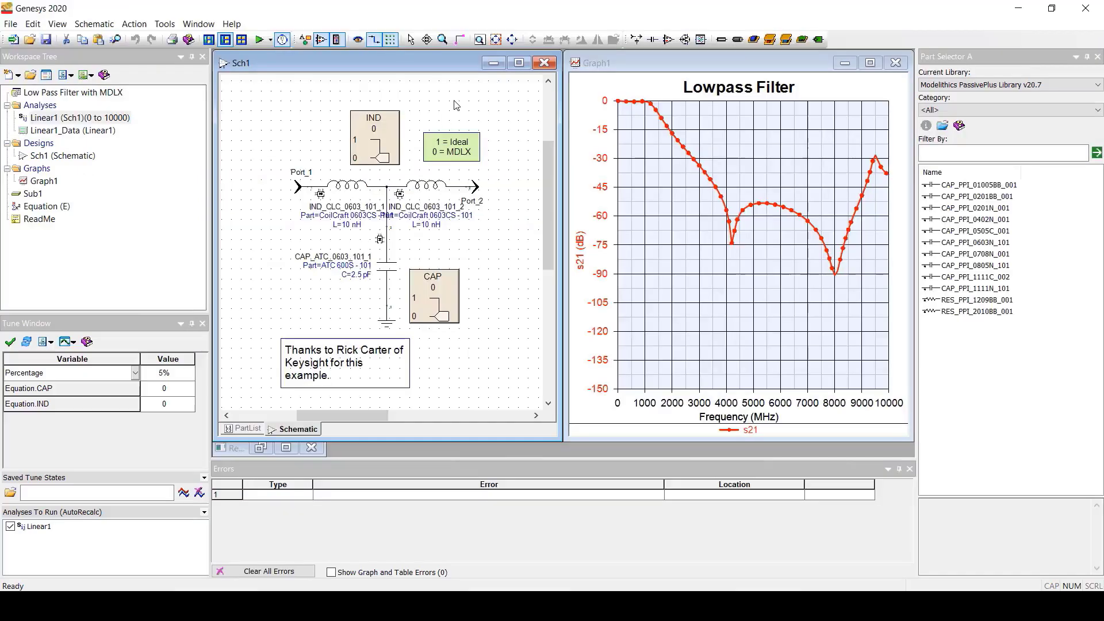
{"action": "left_click", "coordinate": [518, 62]}
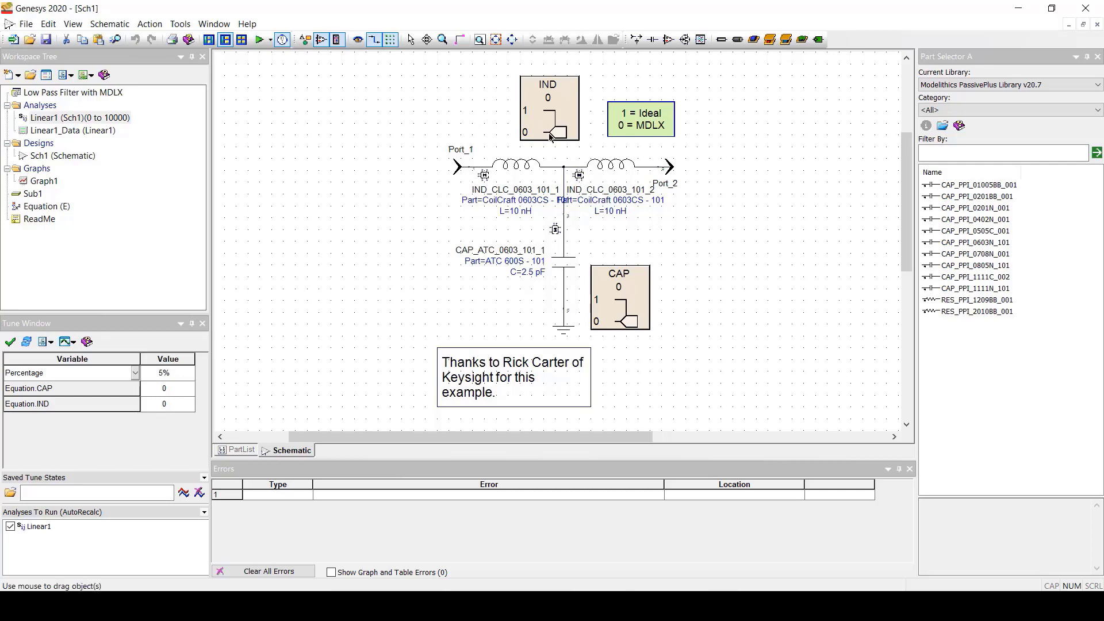
{"action": "left_click_drag", "start_coordinate": [558, 137], "coordinate": [562, 121]}
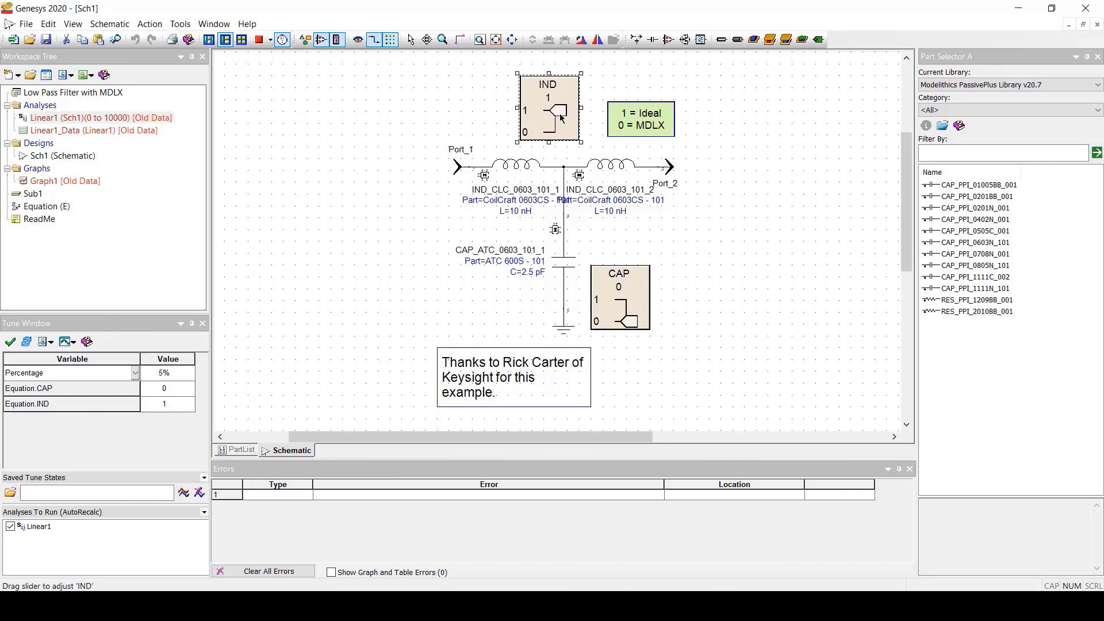
{"action": "left_click", "coordinate": [629, 306]}
{"action": "left_click_drag", "start_coordinate": [632, 320], "coordinate": [635, 295]}
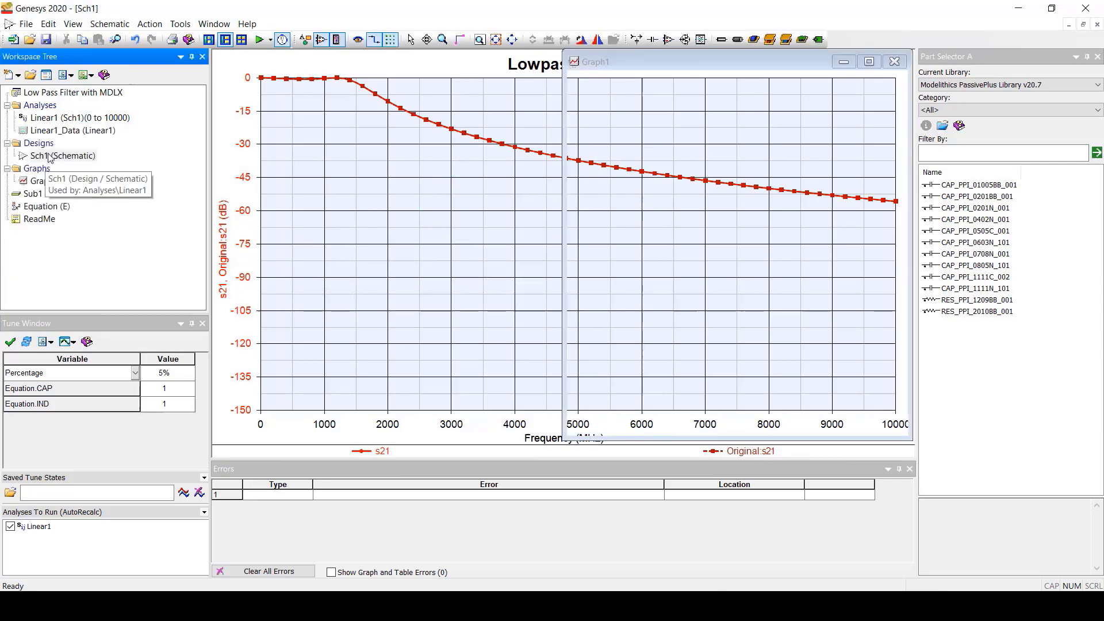
Switch the inductors and capacitor back to MDLX models and view the lowpass filter response graph.
{"action": "double_click", "coordinate": [49, 157]}
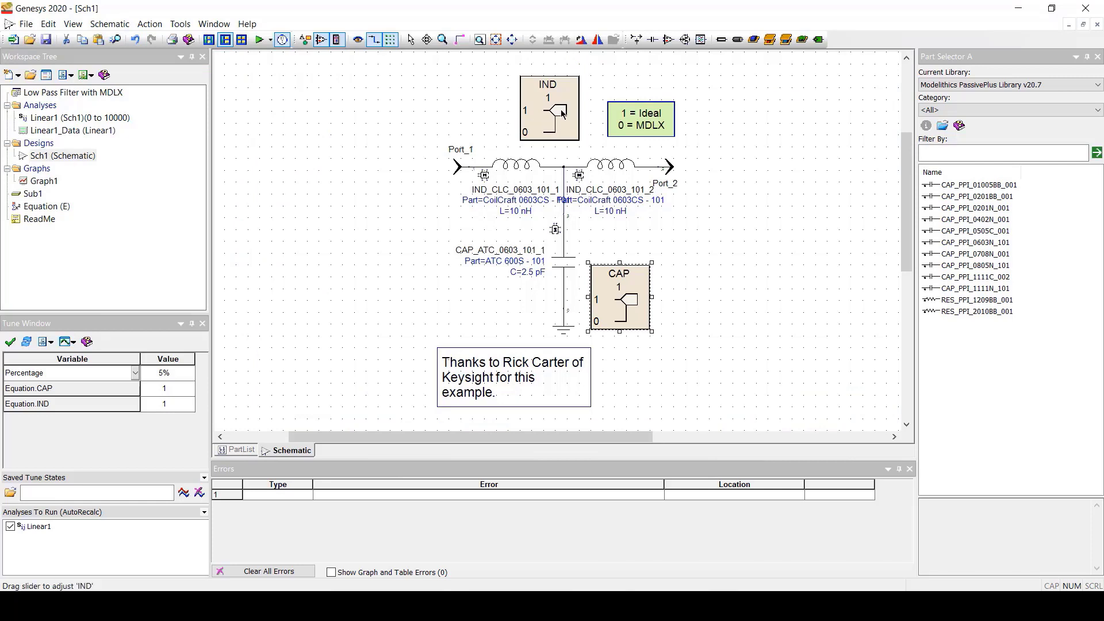
{"action": "left_click_drag", "start_coordinate": [564, 113], "coordinate": [563, 133]}
{"action": "left_click_drag", "start_coordinate": [635, 306], "coordinate": [632, 322]}
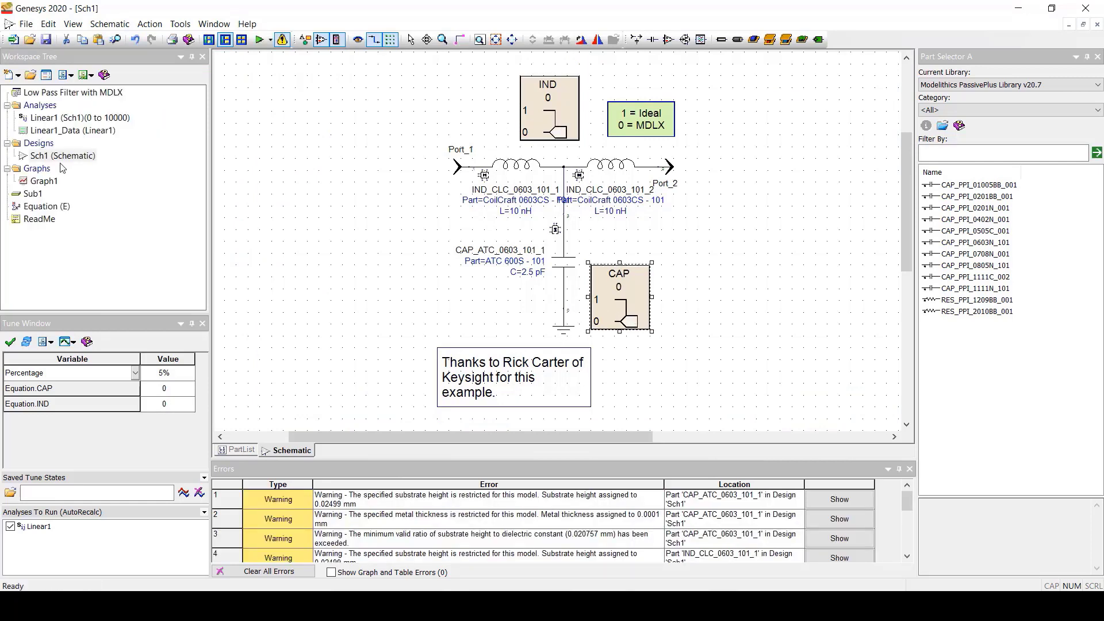
{"action": "double_click", "coordinate": [44, 180]}
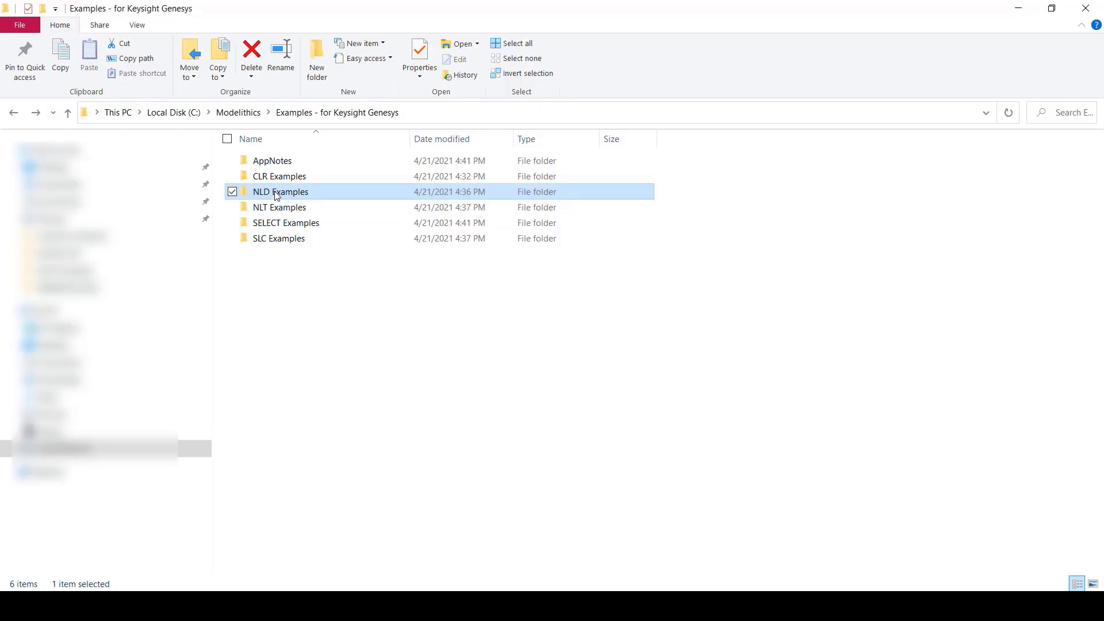
Open NLD Examples to list the Bias, HB Power, Sparm and Temp sweep workspaces.
{"action": "double_click", "coordinate": [276, 196]}
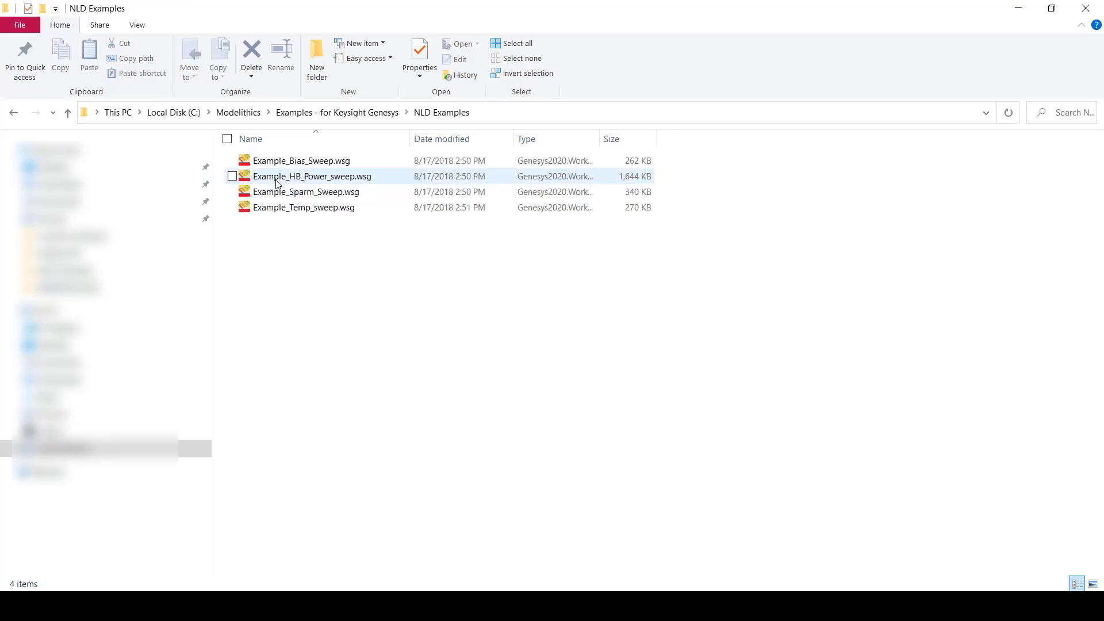
Open Example_HB_Power_sweep, check Sweep1's -20 to 10 range unchanged, and view the Gain1 and Output Power graphs.
{"action": "double_click", "coordinate": [277, 182]}
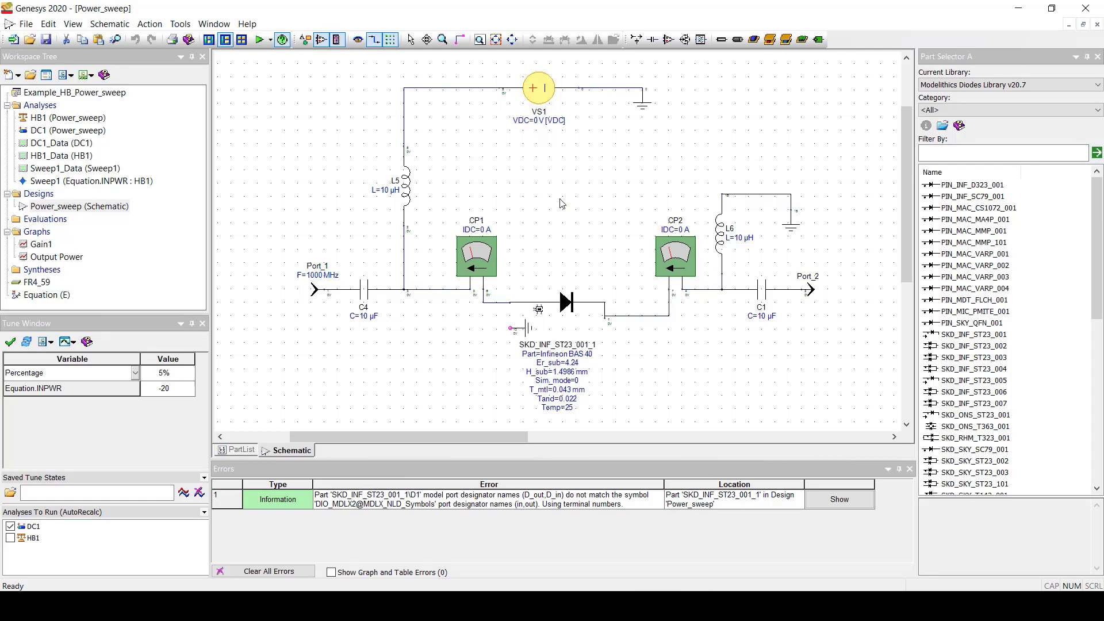
{"action": "left_click", "coordinate": [92, 181]}
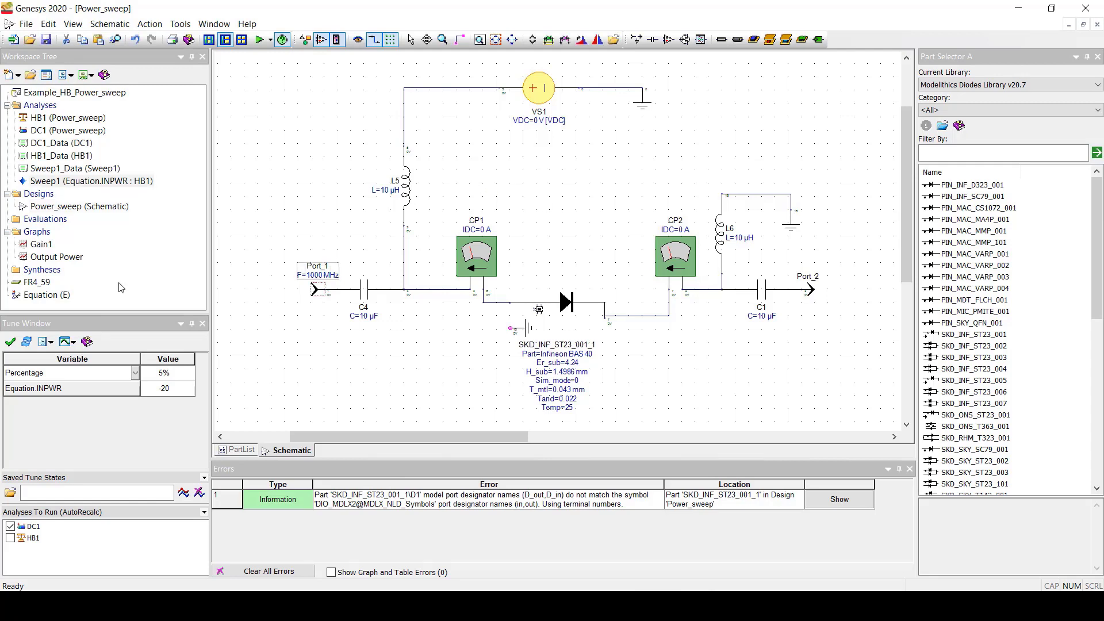
{"action": "double_click", "coordinate": [96, 183]}
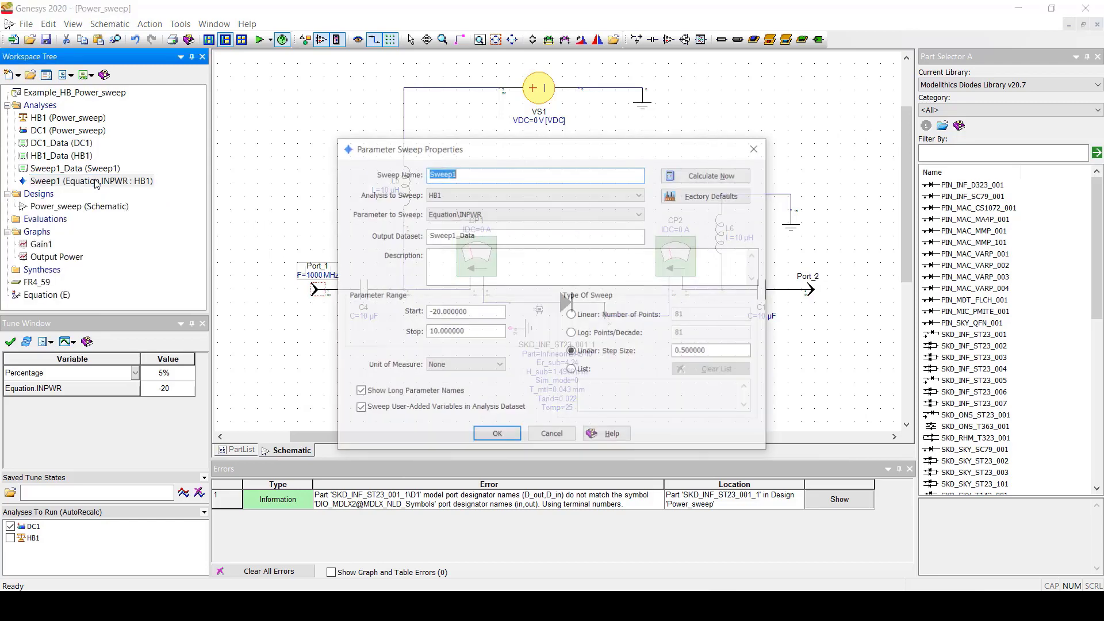
{"action": "left_click", "coordinate": [480, 312]}
{"action": "left_click", "coordinate": [483, 331]}
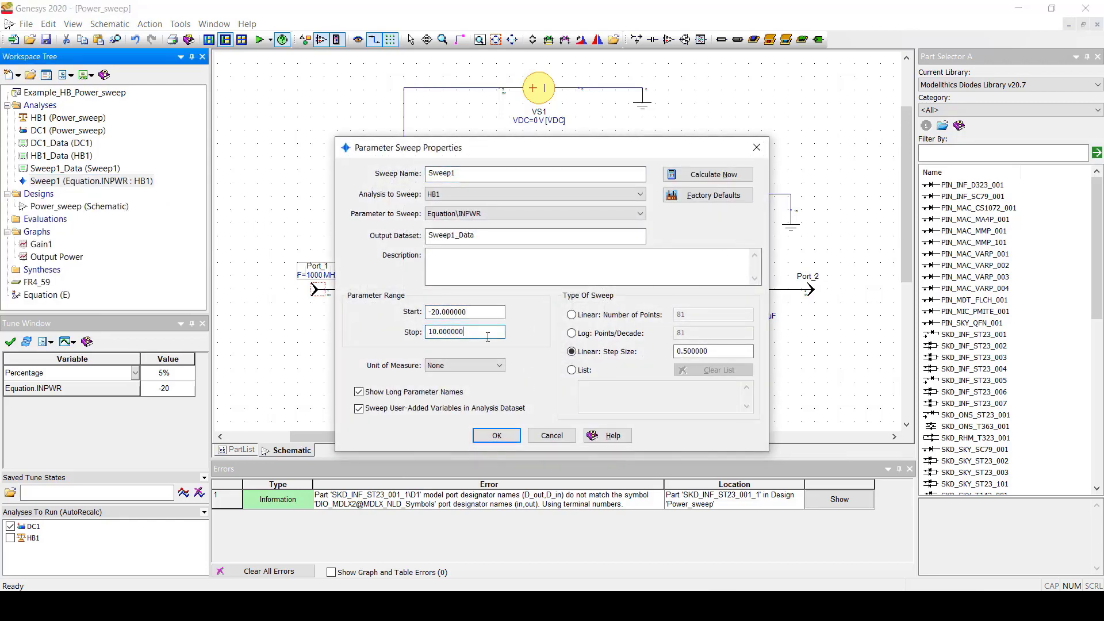
{"action": "left_click", "coordinate": [553, 436]}
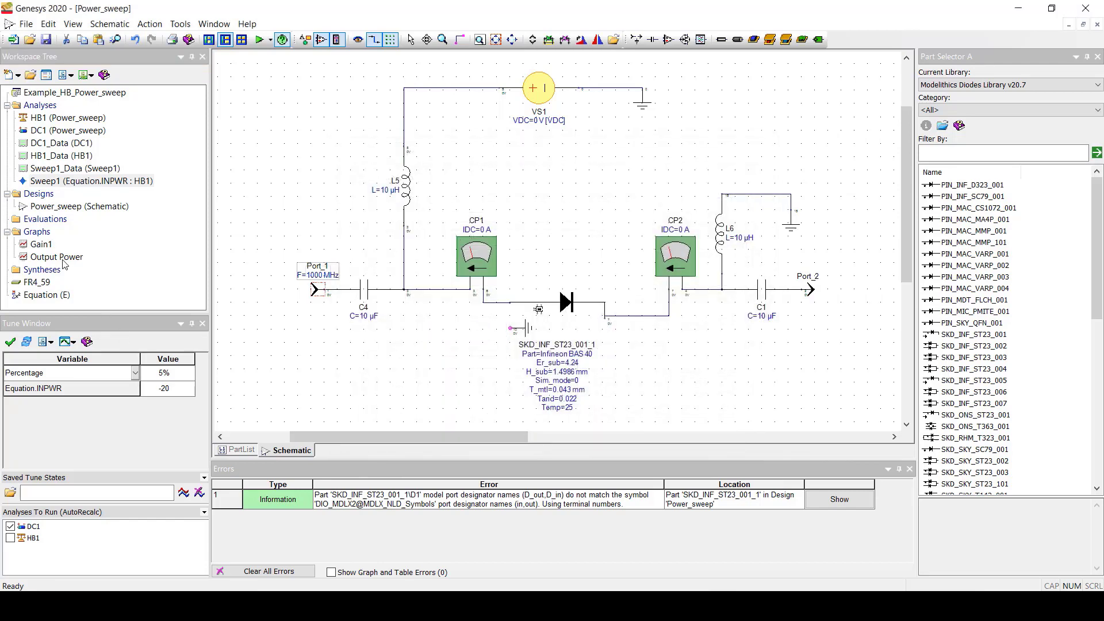
{"action": "double_click", "coordinate": [42, 245]}
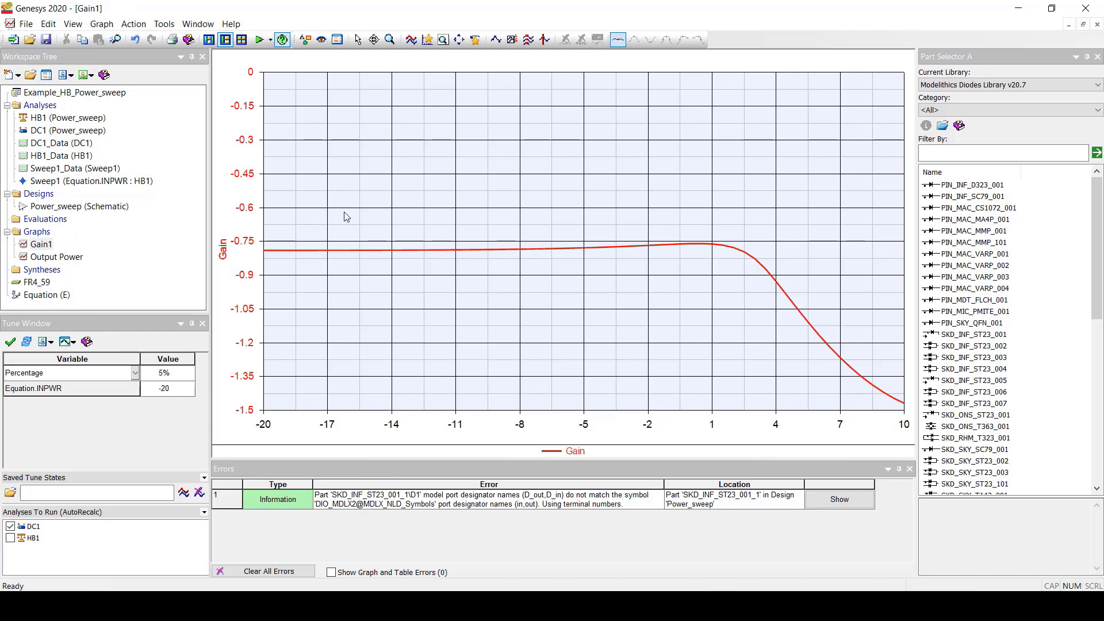
{"action": "double_click", "coordinate": [75, 259]}
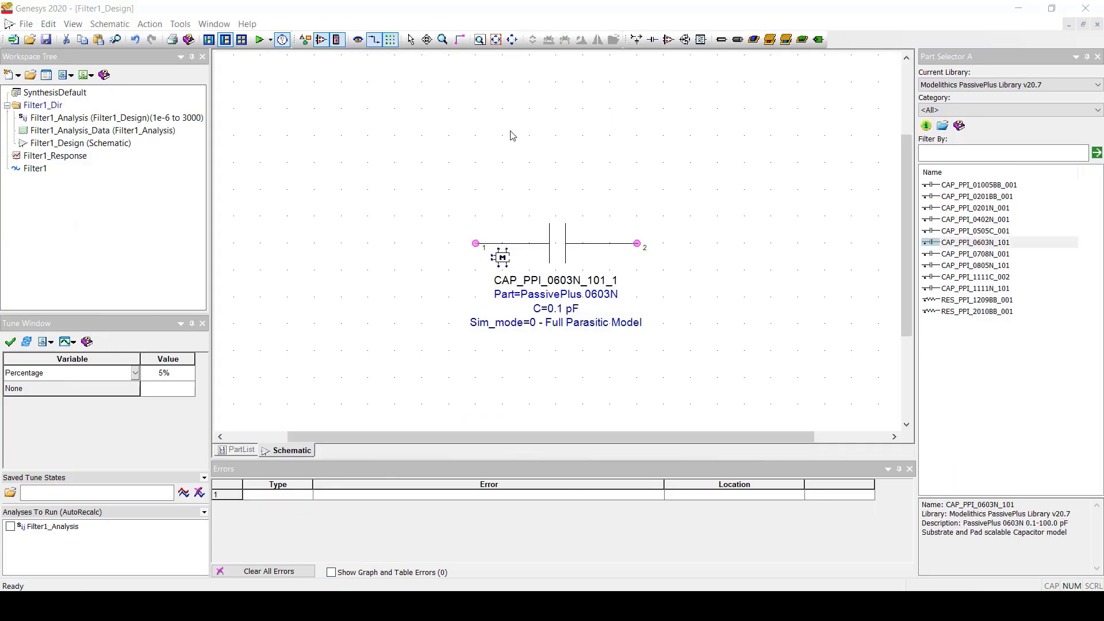
Open the CAP_PPI_0603N_101 capacitor's properties and its reference-info datasheet PDF.
{"action": "left_click", "coordinate": [559, 239]}
{"action": "double_click", "coordinate": [559, 240]}
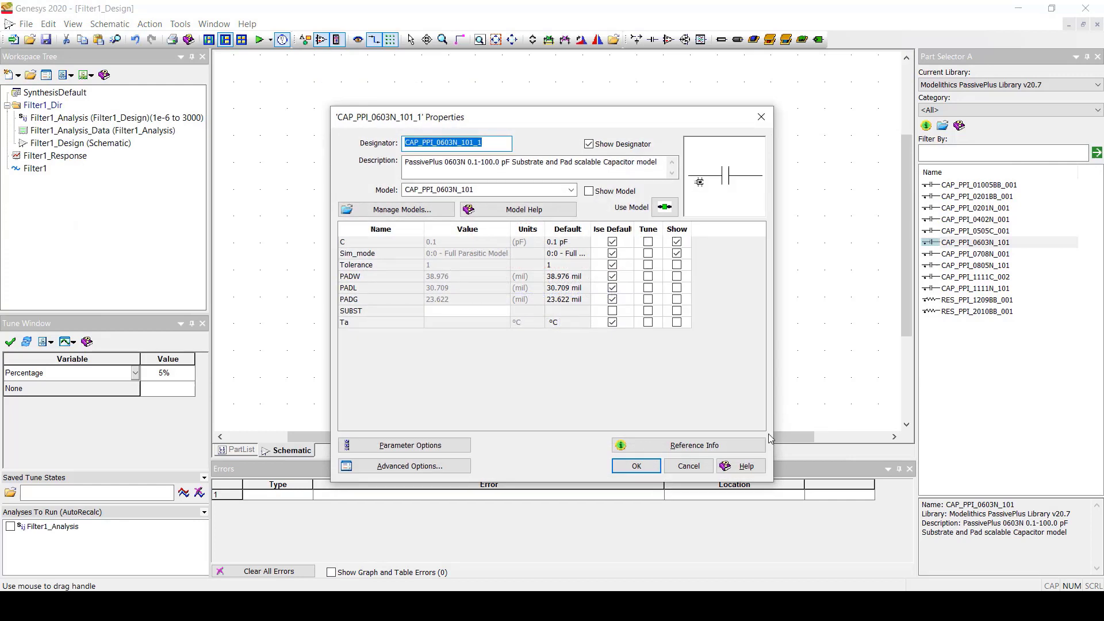
{"action": "left_click", "coordinate": [735, 448]}
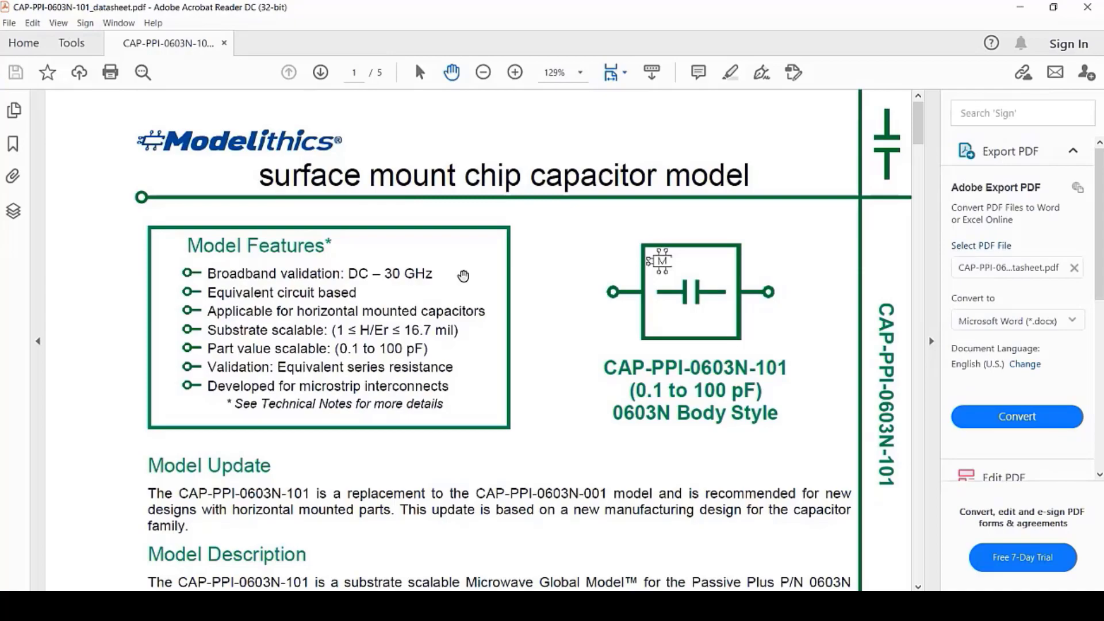
Scroll through pages 1–3 of the CAP-PPI-0603N-101 datasheet to its measured S-parameter plots.
{"action": "left_click_drag", "start_coordinate": [918, 134], "coordinate": [940, 225]}
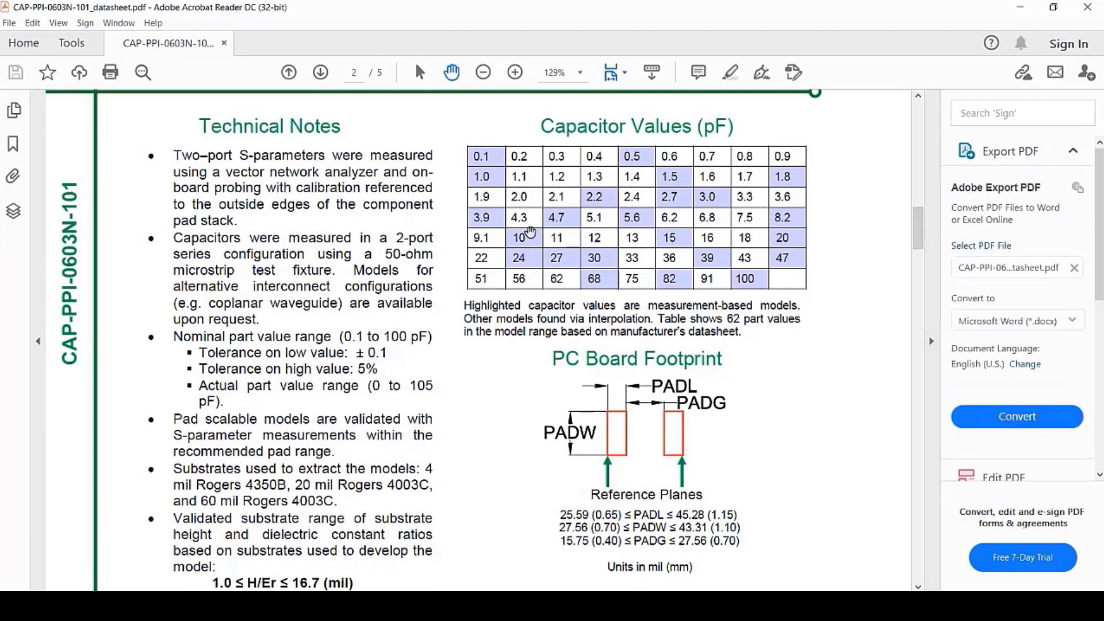
{"action": "scroll", "coordinate": [530, 232], "scroll_direction": "down", "scroll_amount": 1}
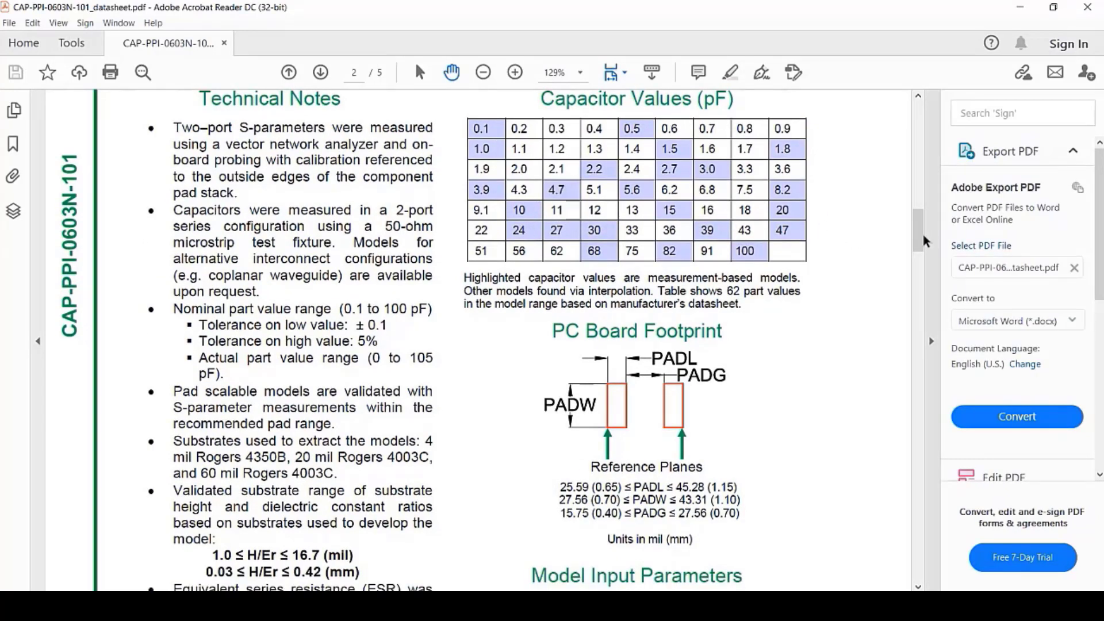
{"action": "left_click_drag", "start_coordinate": [918, 235], "coordinate": [907, 342]}
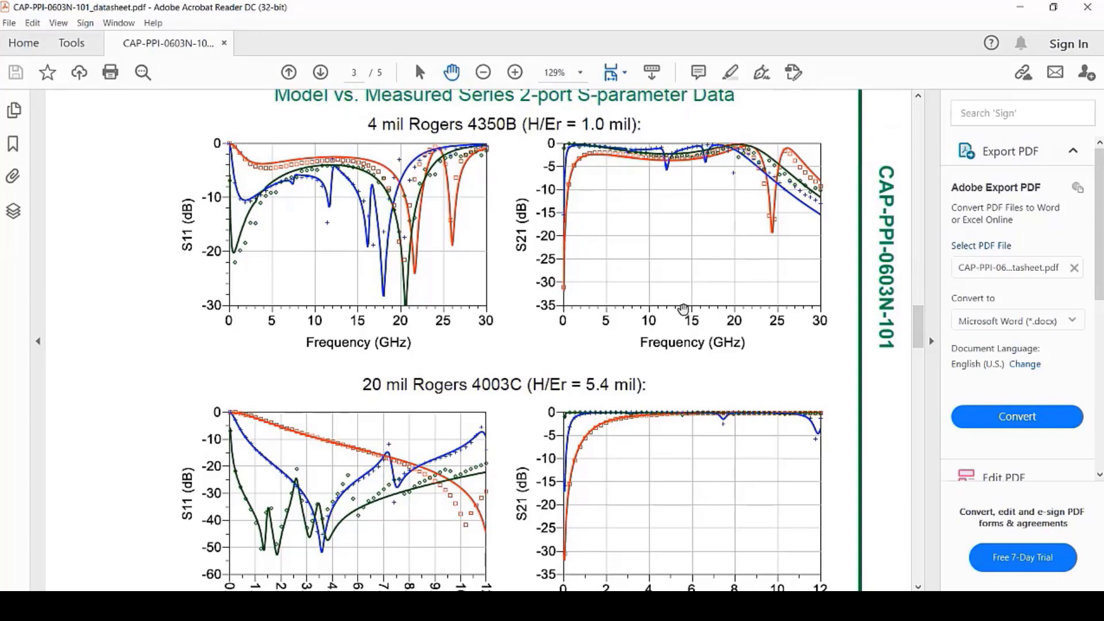
{"action": "scroll", "coordinate": [651, 298], "scroll_direction": "down", "scroll_amount": 1}
{"action": "scroll", "coordinate": [651, 299], "scroll_direction": "down", "scroll_amount": 15}
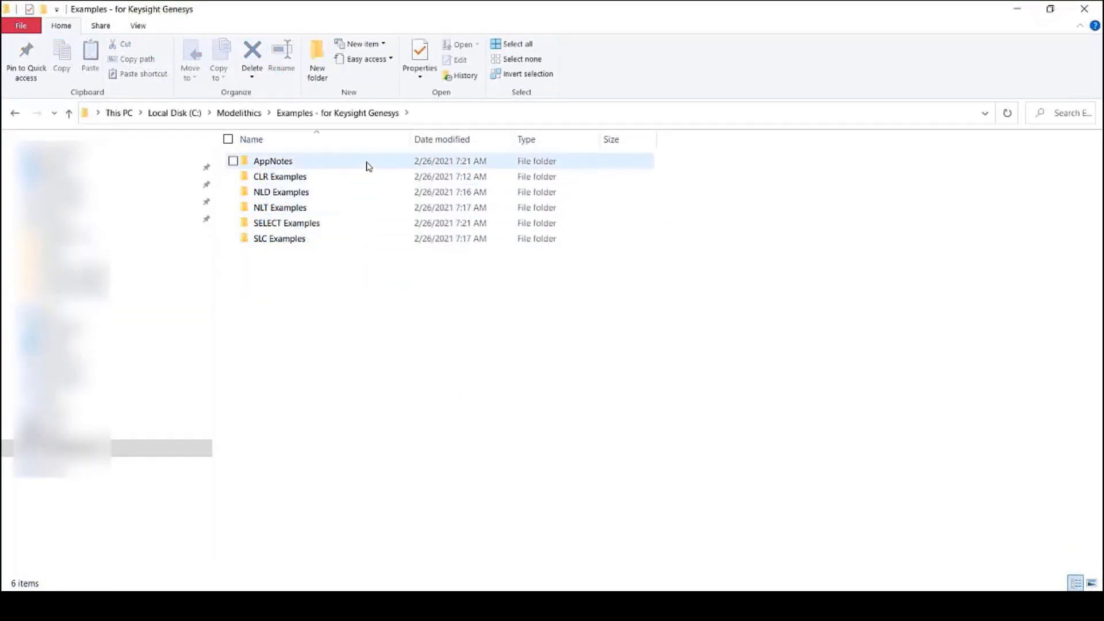
Select AppNotes, go back to Local Disk (C:), then reopen Modelithics and select Documentation.
{"action": "left_click", "coordinate": [370, 168]}
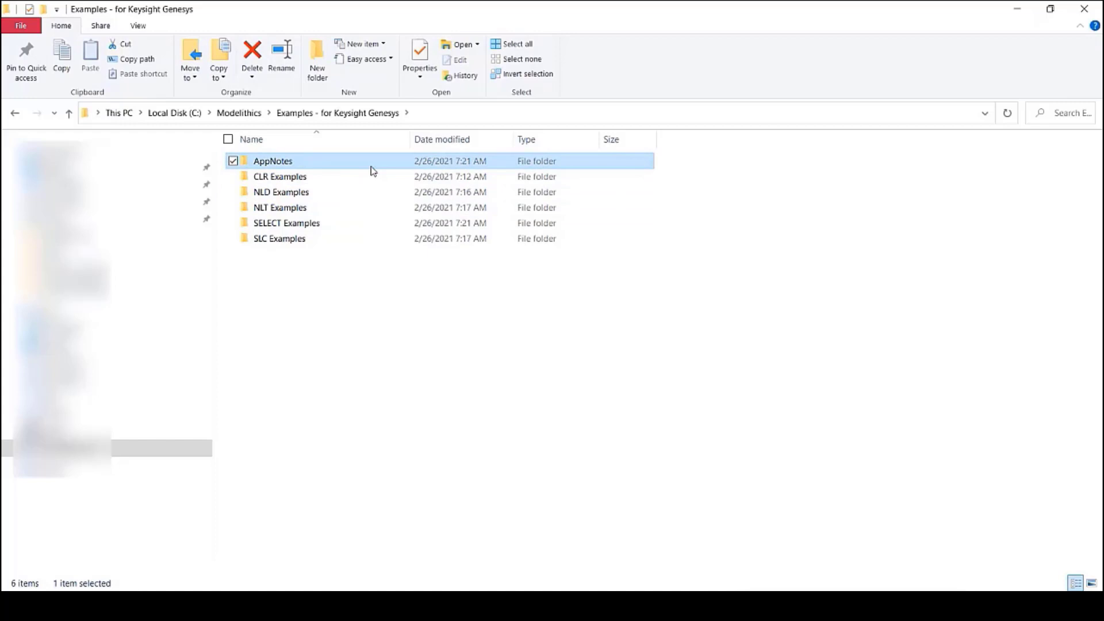
{"action": "left_click", "coordinate": [16, 114]}
{"action": "left_click", "coordinate": [16, 114]}
{"action": "double_click", "coordinate": [338, 193]}
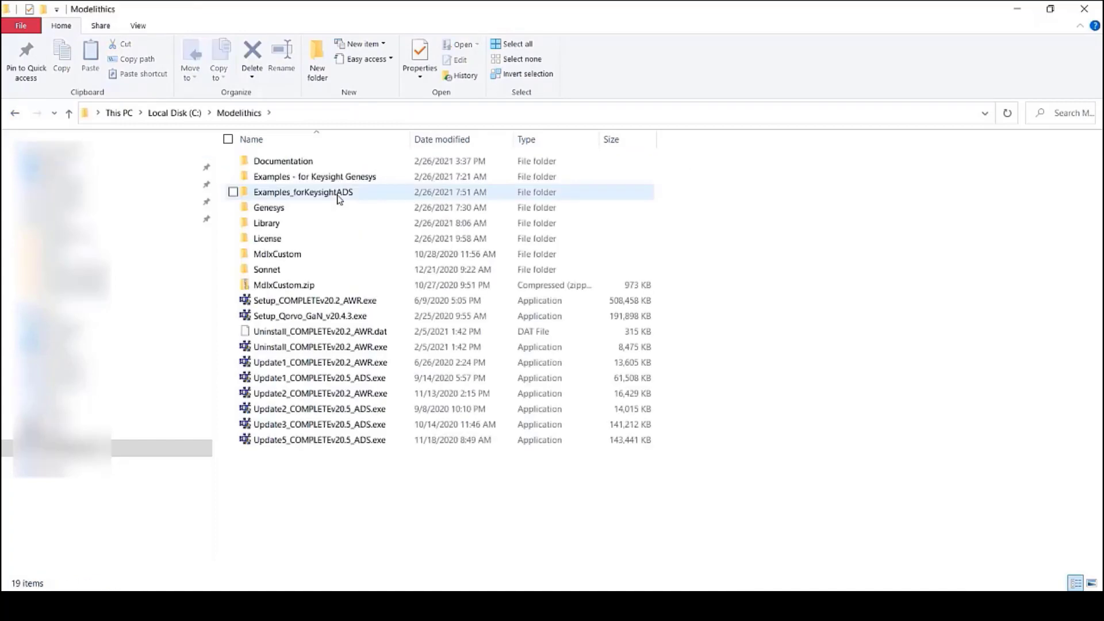
{"action": "left_click", "coordinate": [374, 164]}
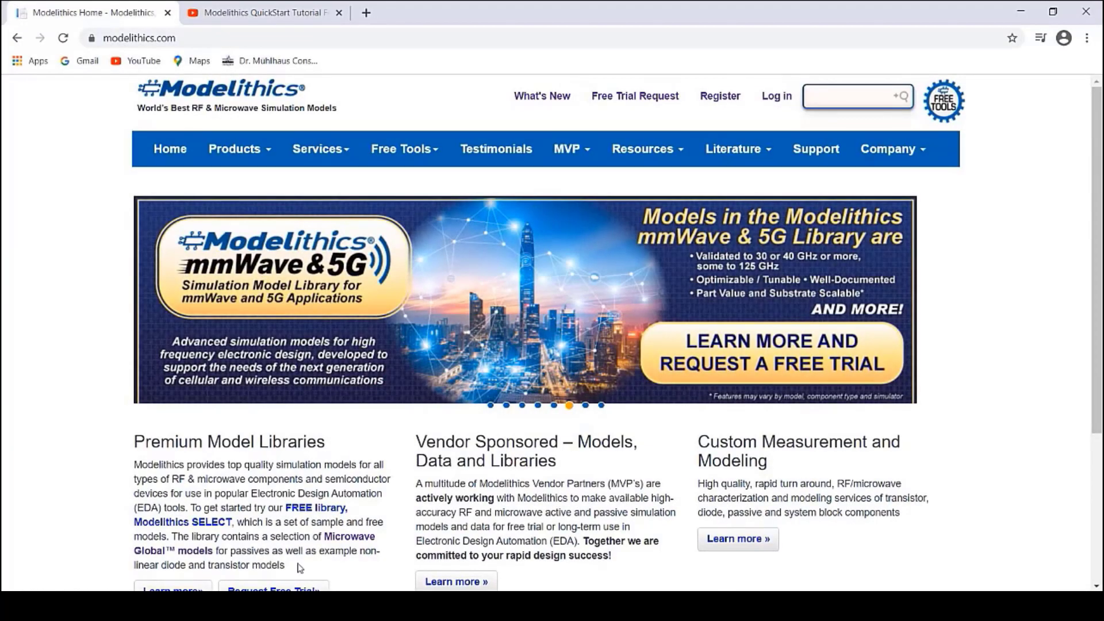
Go from the Modelithics Support page to the Keysight Genesys MVP page and scroll down it.
{"action": "left_click", "coordinate": [795, 169]}
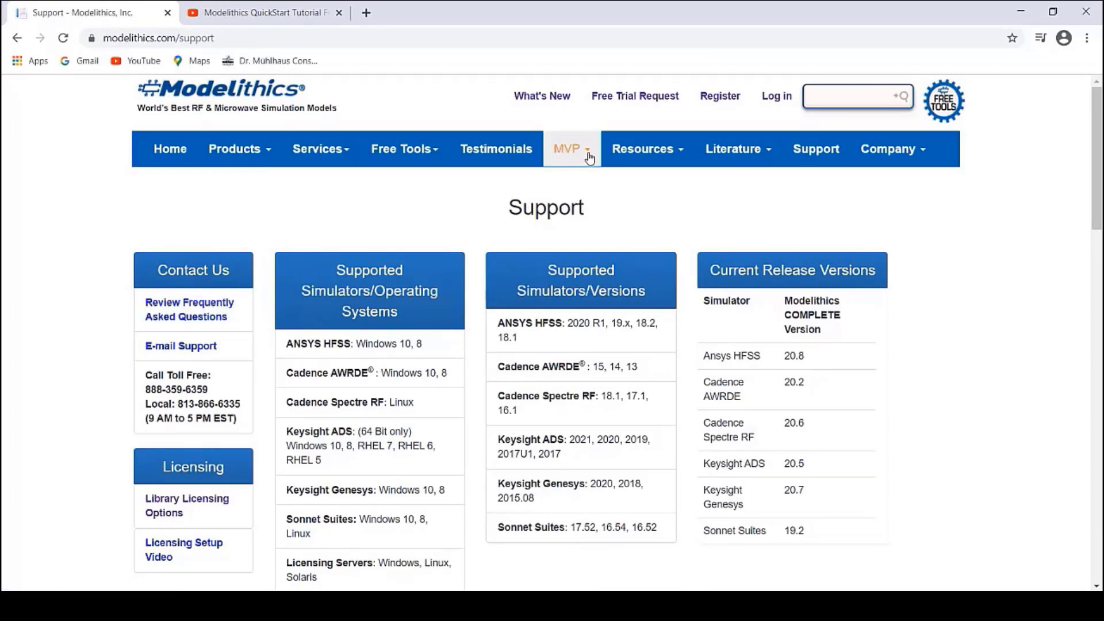
{"action": "mouse_move", "coordinate": [568, 151]}
{"action": "left_click", "coordinate": [233, 481]}
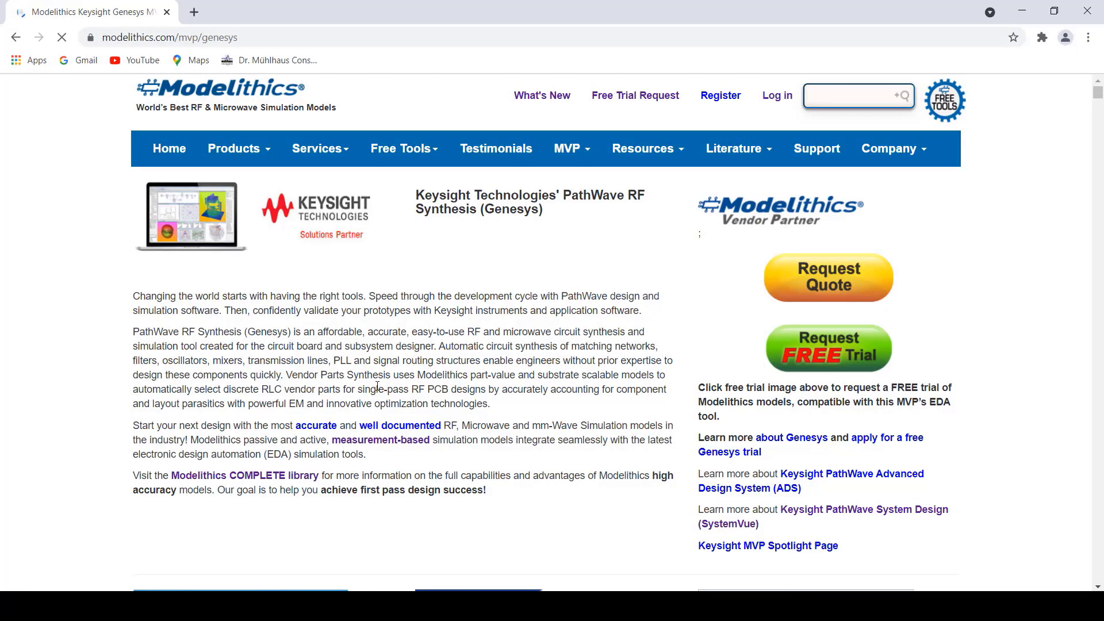
{"action": "scroll", "coordinate": [313, 365], "scroll_direction": "down", "scroll_amount": 3}
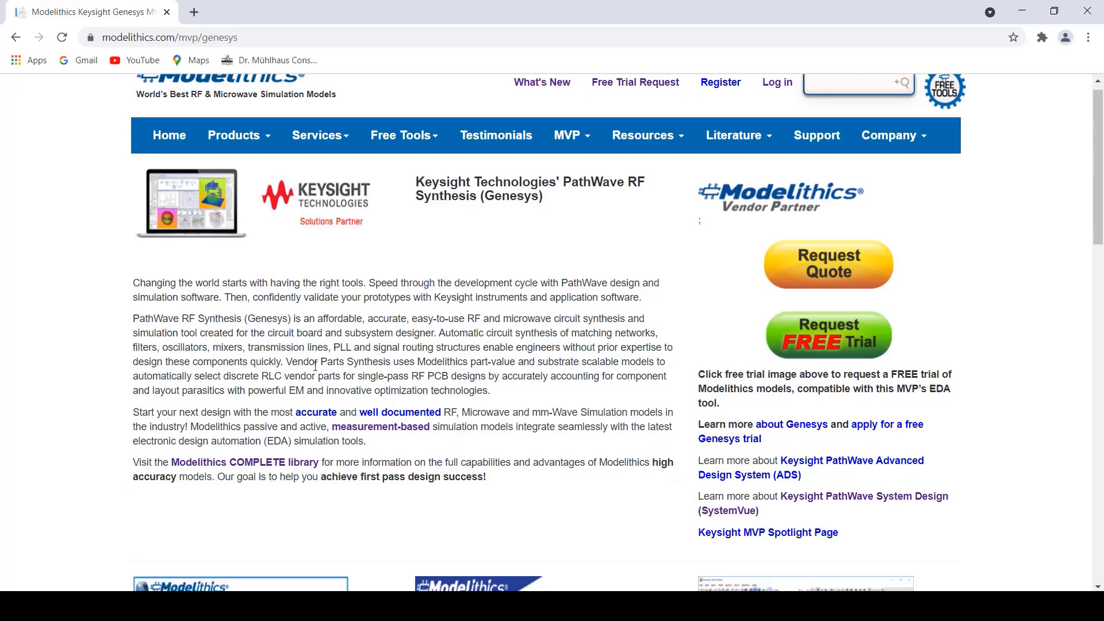
{"action": "scroll", "coordinate": [299, 353], "scroll_direction": "down", "scroll_amount": 10}
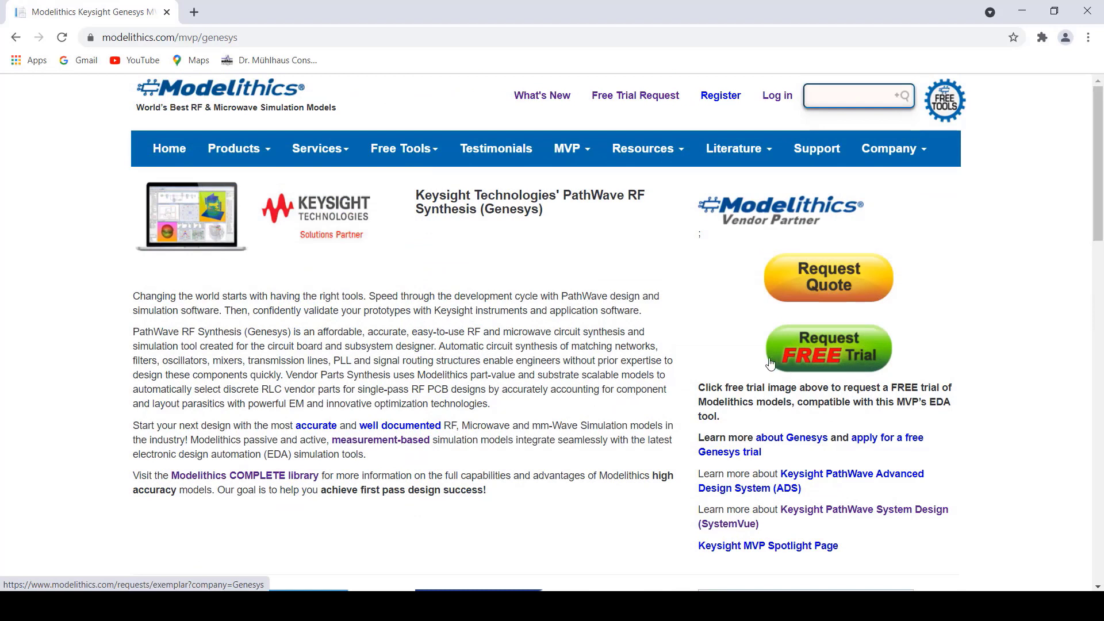
{"action": "mouse_move", "coordinate": [737, 149]}
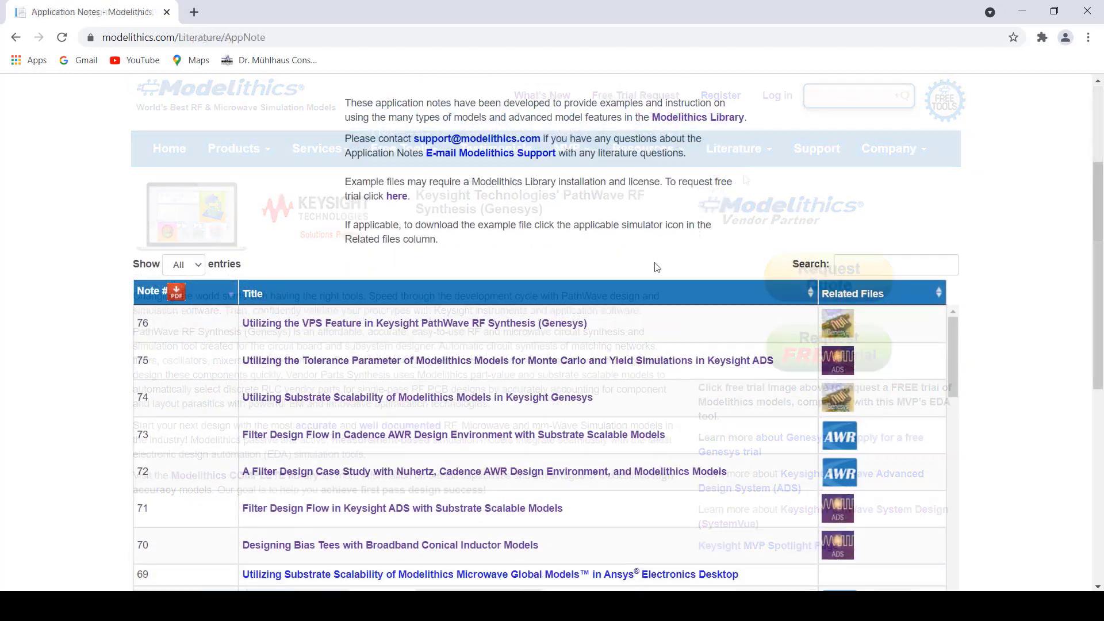
Open Application Note 076 on the Genesys VPS feature and scroll through the PDF.
{"action": "scroll", "coordinate": [538, 284], "scroll_direction": "down", "scroll_amount": 1}
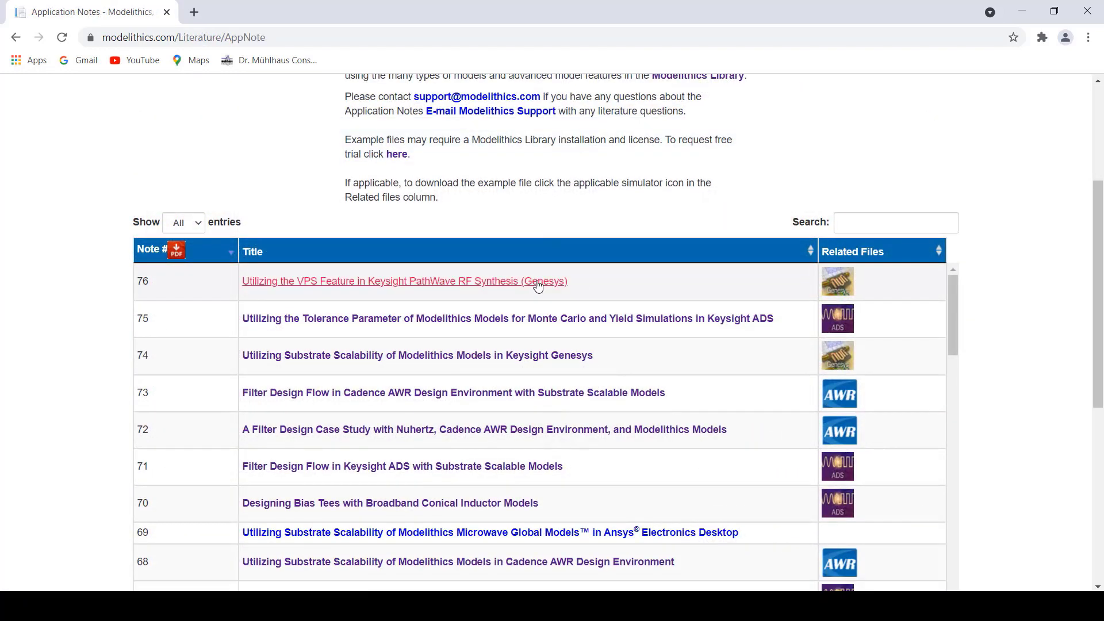
{"action": "left_click", "coordinate": [537, 283]}
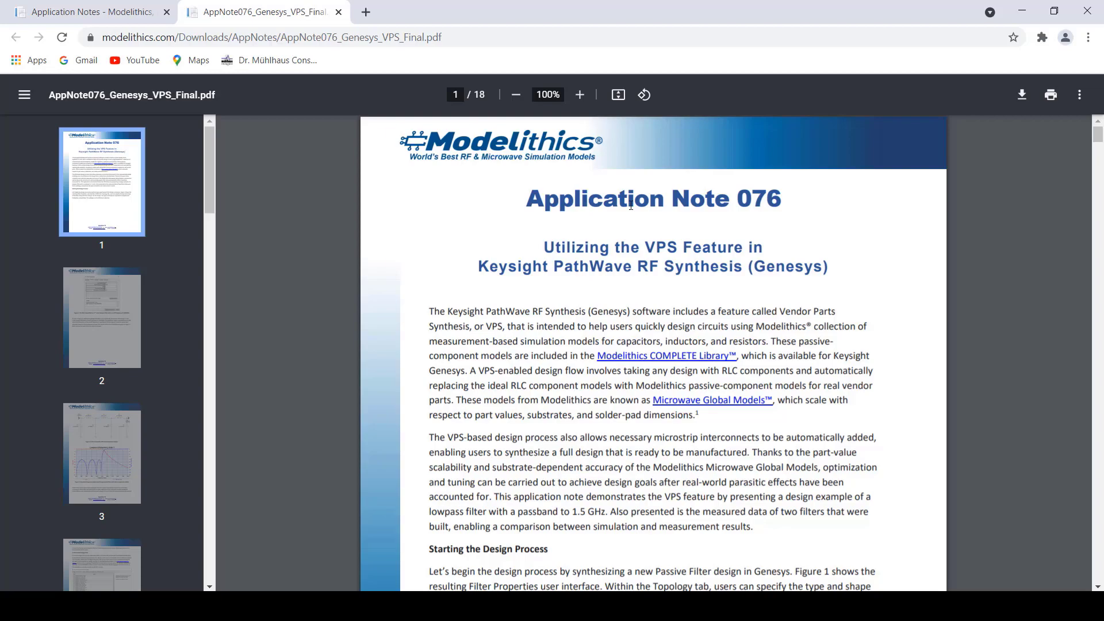
{"action": "left_click_drag", "start_coordinate": [1099, 146], "coordinate": [1100, 253]}
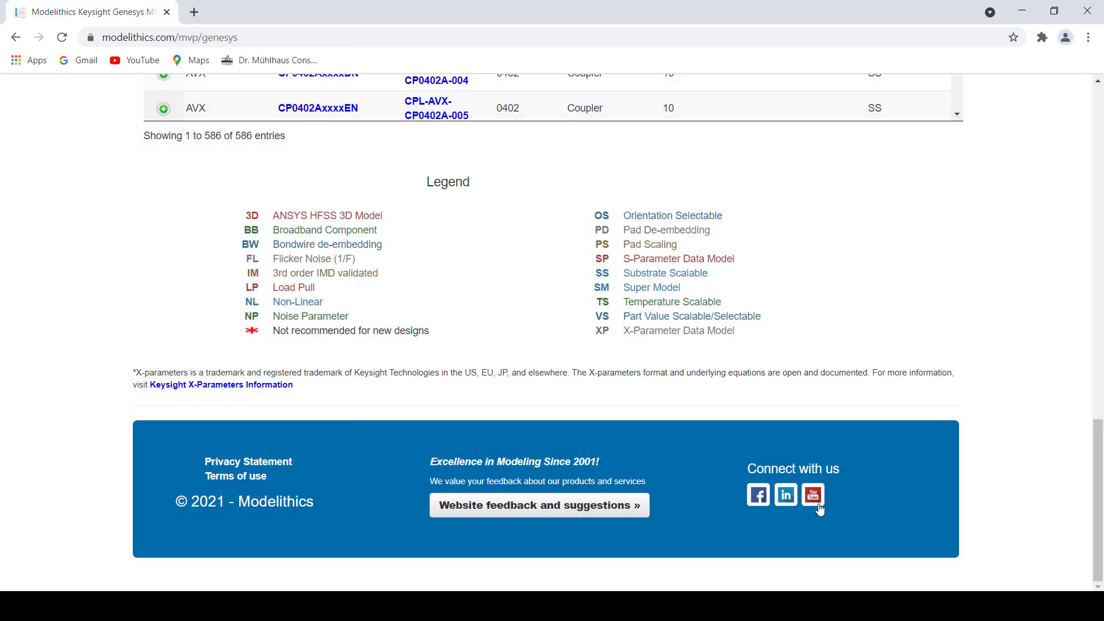
Go to the Modelithics, Inc. YouTube channel and play the 15:11 COMPLETE Library Overview video.
{"action": "left_click", "coordinate": [812, 495]}
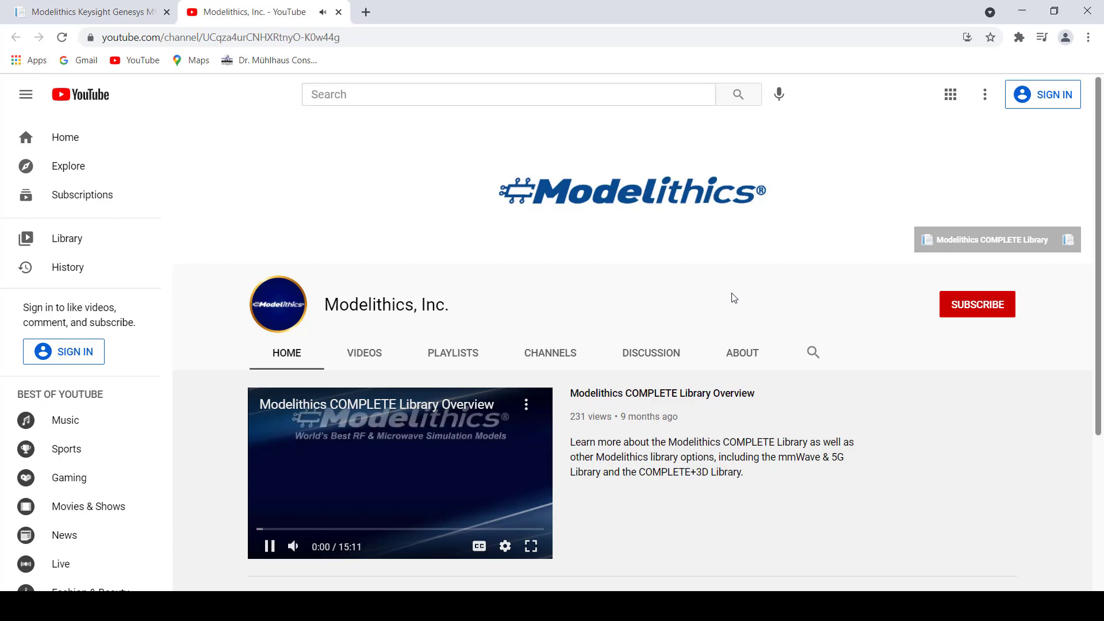
{"action": "scroll", "coordinate": [733, 298], "scroll_direction": "down", "scroll_amount": 1}
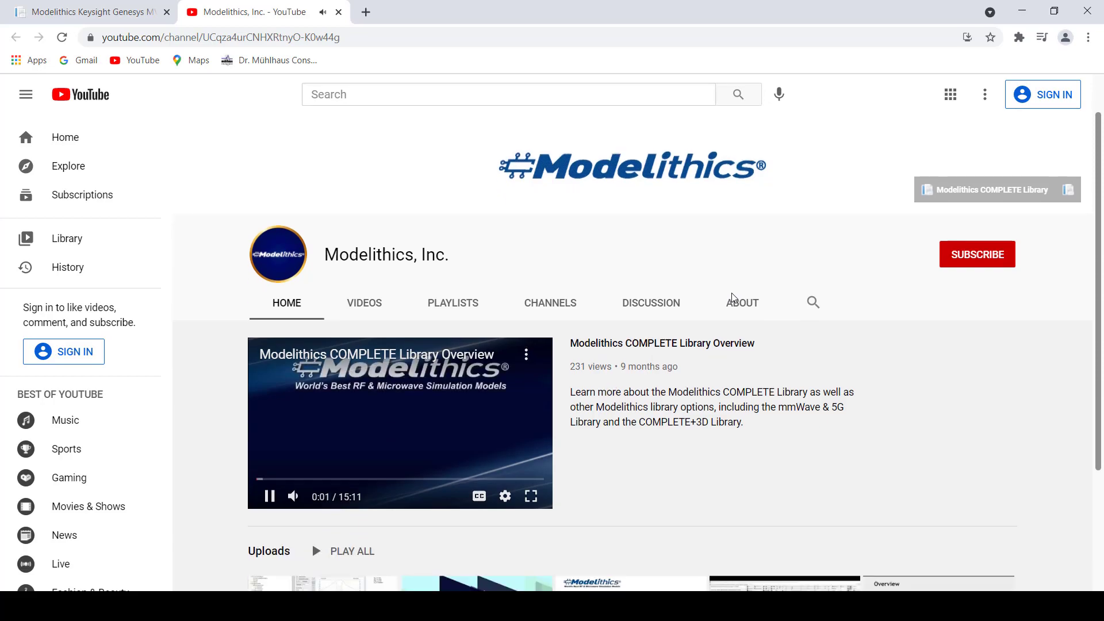